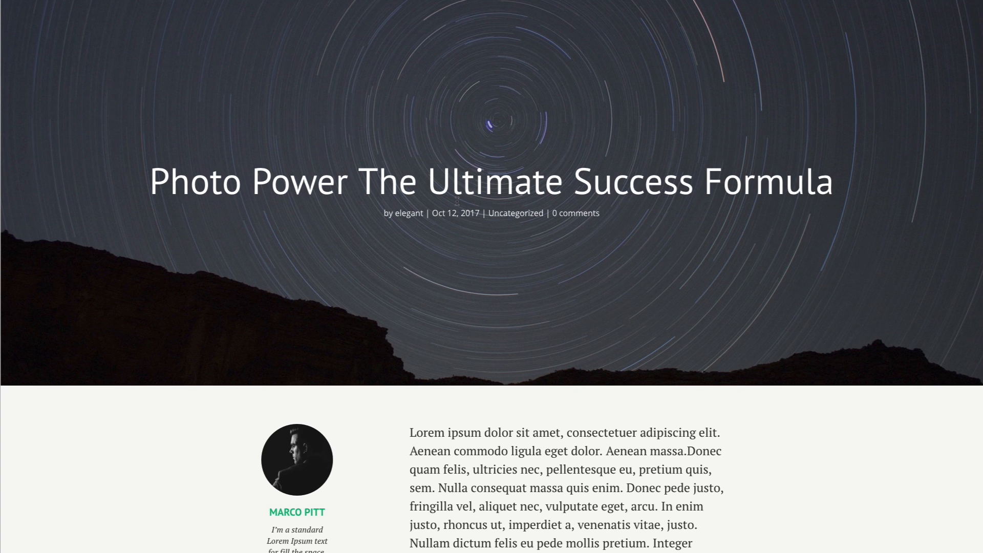
# Review the star-trail hero's title and post meta line on the live post.
pyautogui.scroll(-5, 533, 227)
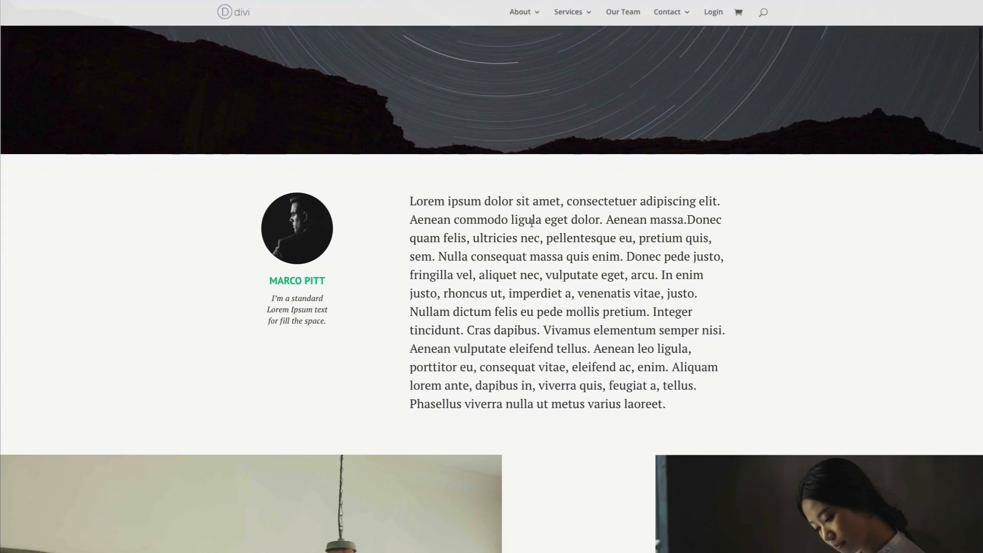
pyautogui.scroll(5, 533, 226)
pyautogui.scroll(-1, 533, 227)
pyautogui.scroll(1, 532, 226)
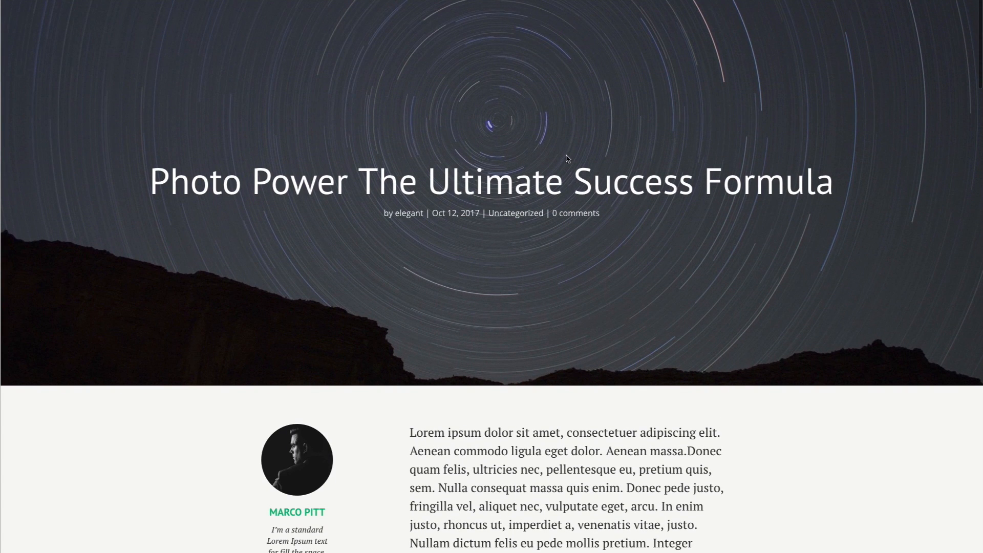
pyautogui.scroll(-4, 583, 178)
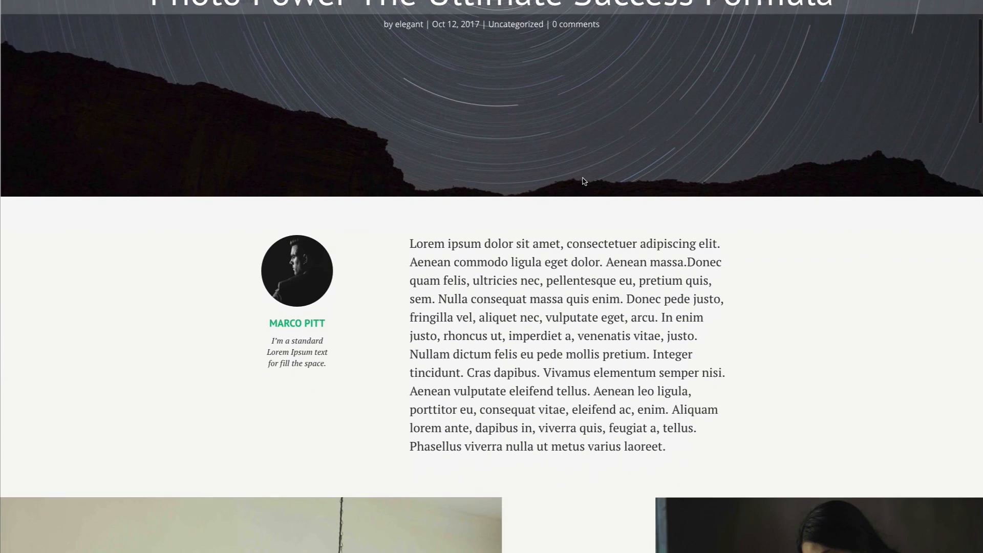
pyautogui.scroll(4, 584, 180)
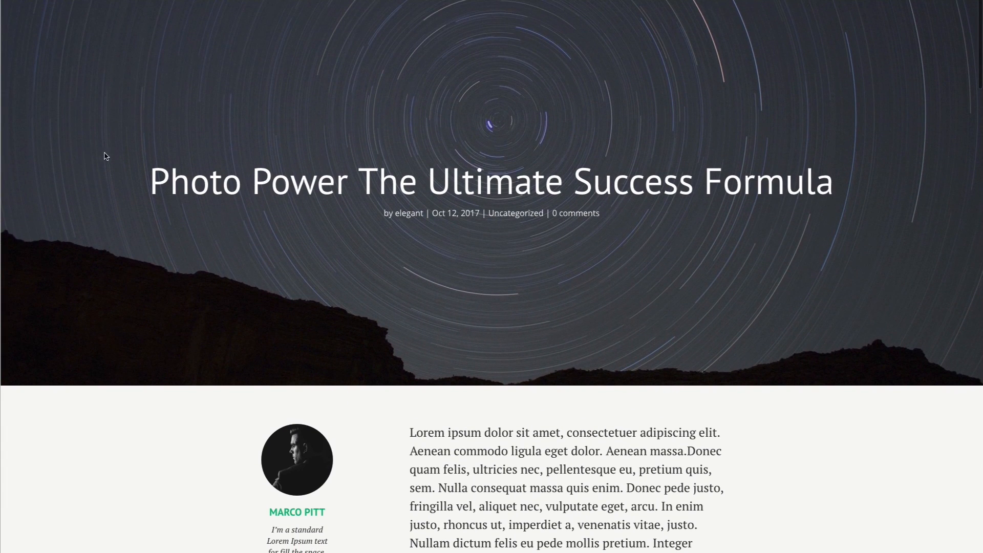
pyautogui.moveTo(148, 180); pyautogui.dragTo(865, 187)
pyautogui.click(612, 222)
pyautogui.moveTo(586, 217); pyautogui.dragTo(373, 213)
pyautogui.click(453, 285)
# Open the admin bar's Edit Post link in a new tab.
pyautogui.scroll(-8, 553, 276)
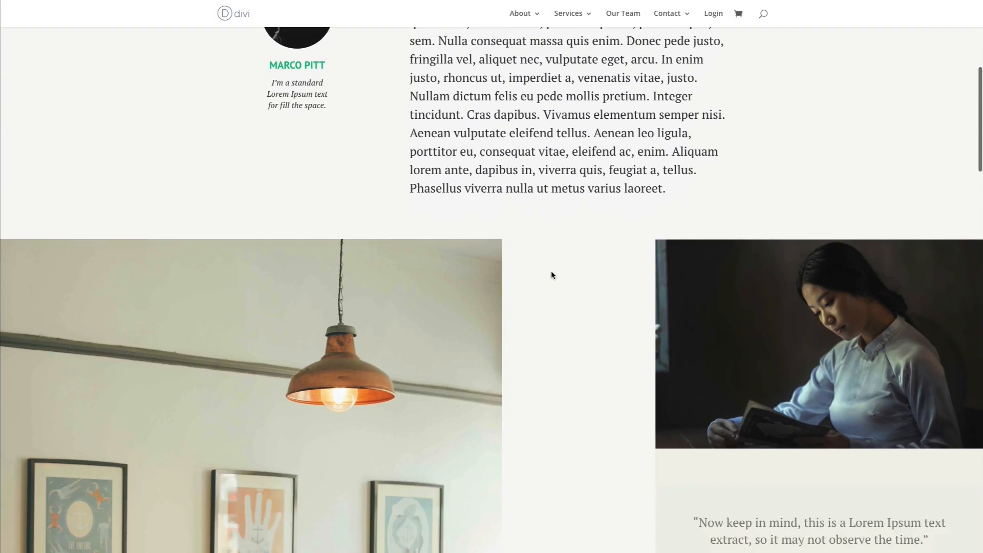
pyautogui.scroll(-15, 552, 276)
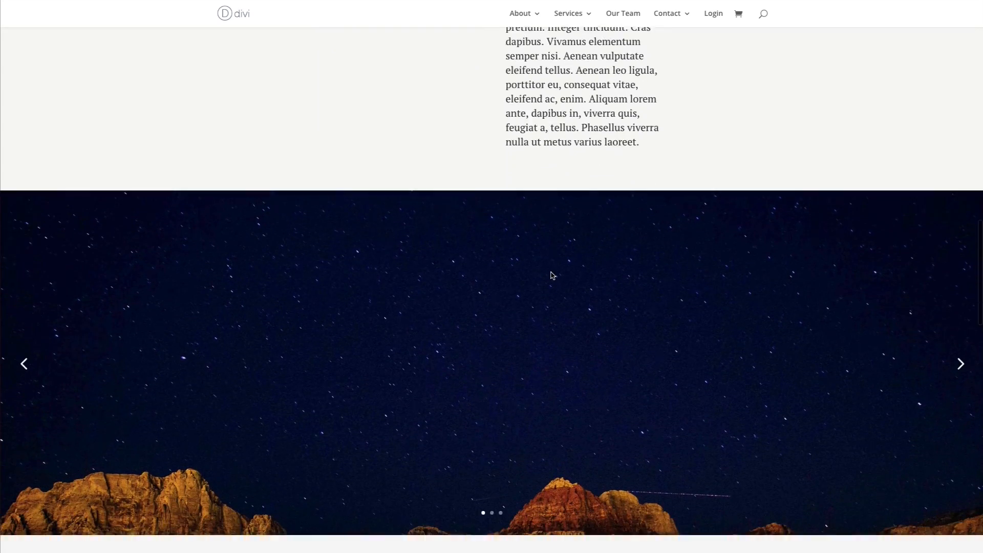
pyautogui.scroll(-7, 551, 274)
pyautogui.scroll(20, 552, 274)
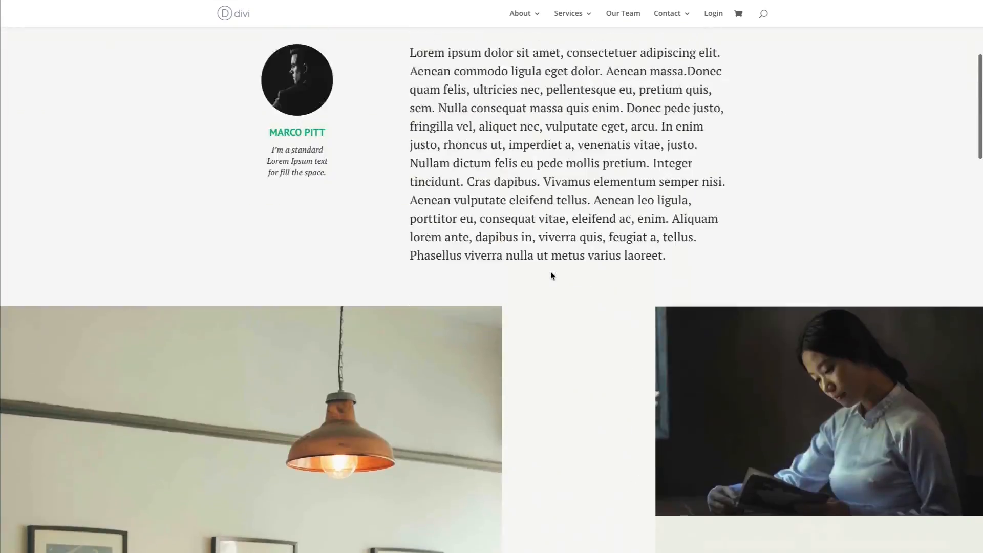
pyautogui.scroll(8, 551, 275)
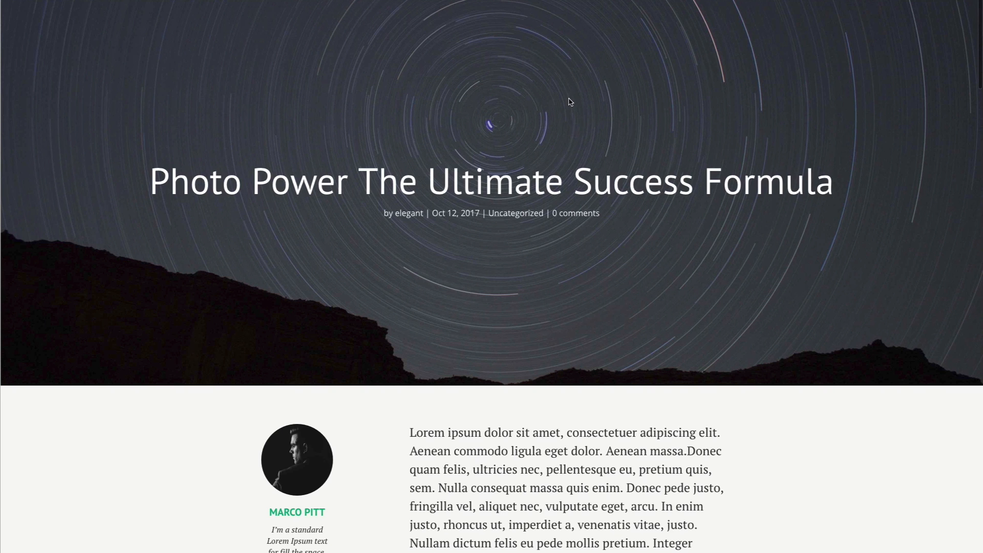
pyautogui.rightClick(163, 0)
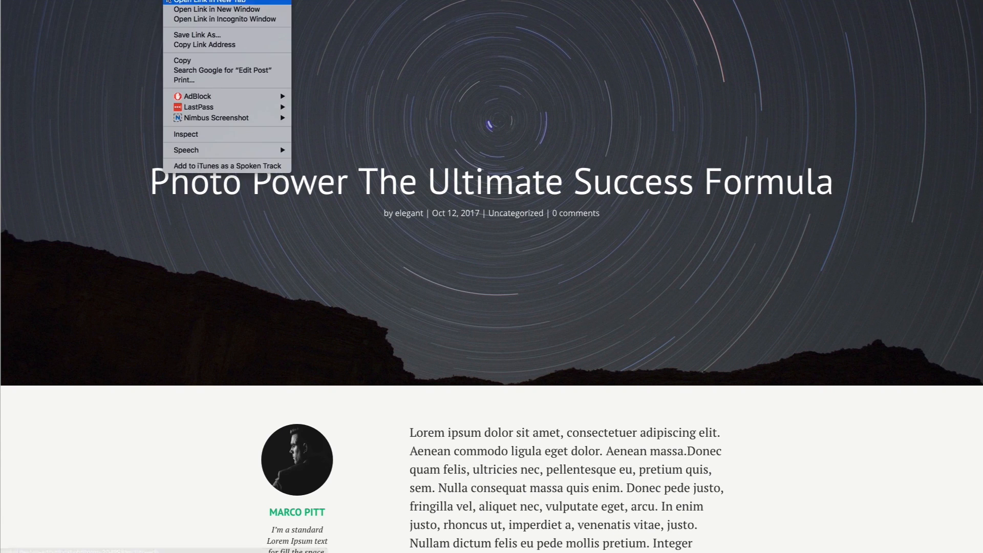
pyautogui.click(177, 1)
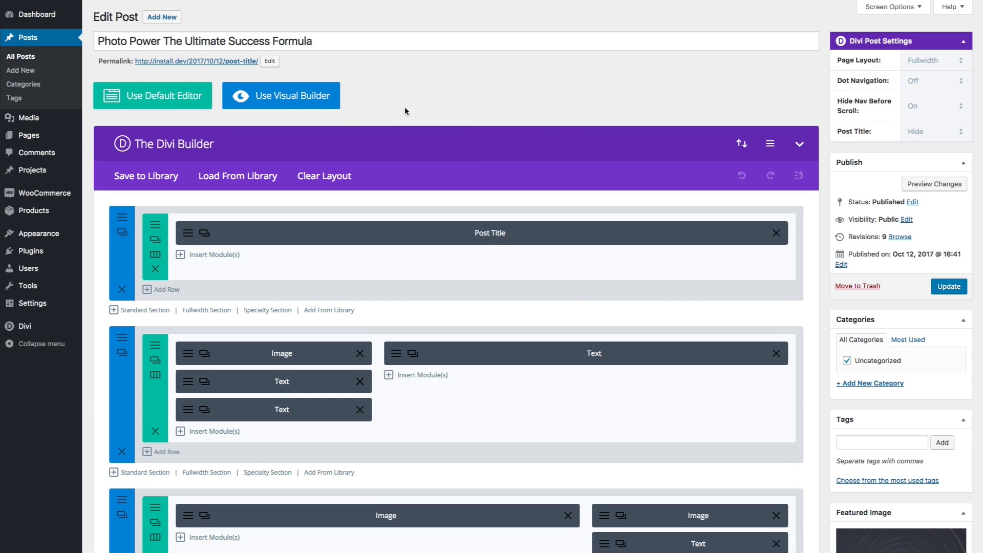
# Review the post title and Divi Post Settings in the back-end editor.
pyautogui.moveTo(322, 41); pyautogui.dragTo(76, 42)
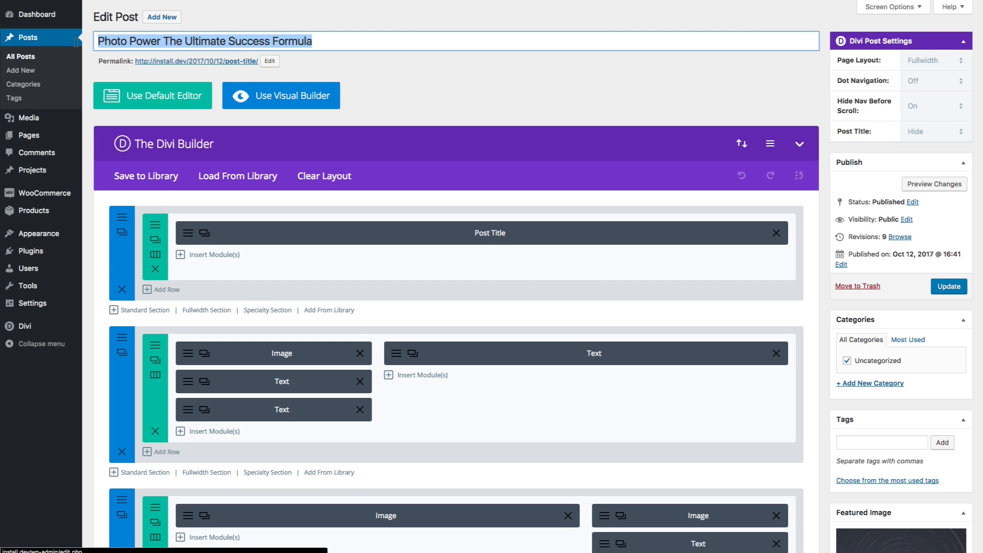
pyautogui.click(399, 75)
pyautogui.scroll(-3, 641, 126)
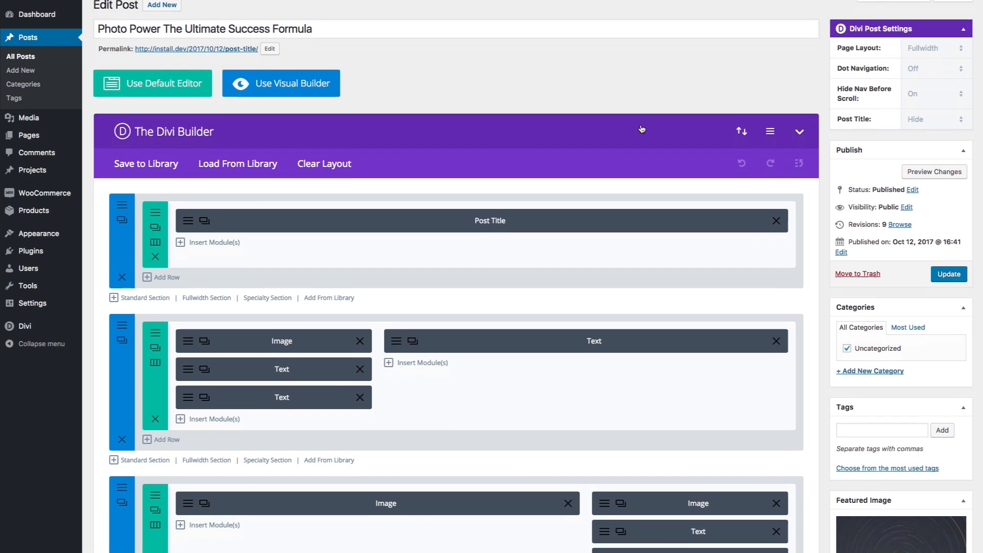
pyautogui.scroll(-1, 641, 126)
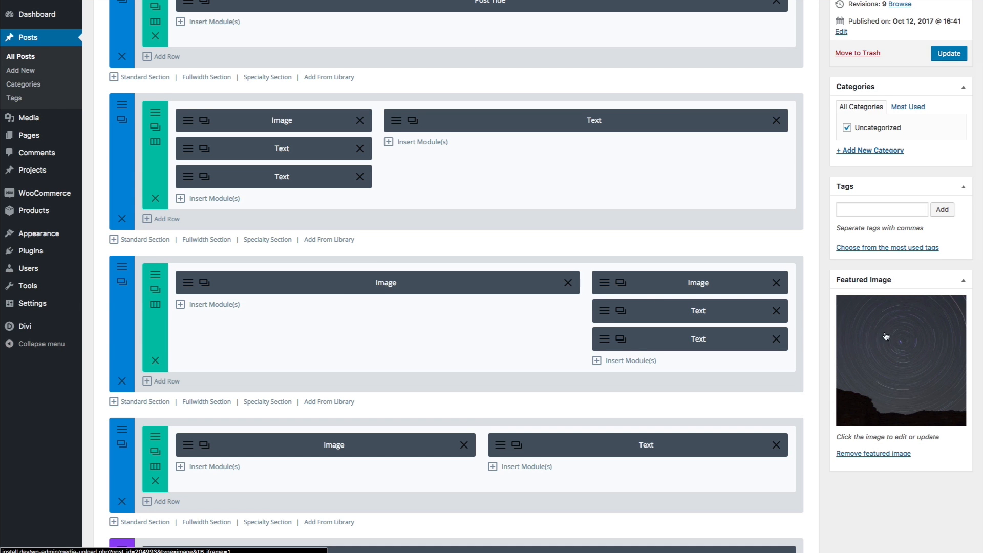
pyautogui.scroll(1, 856, 252)
pyautogui.scroll(3, 857, 252)
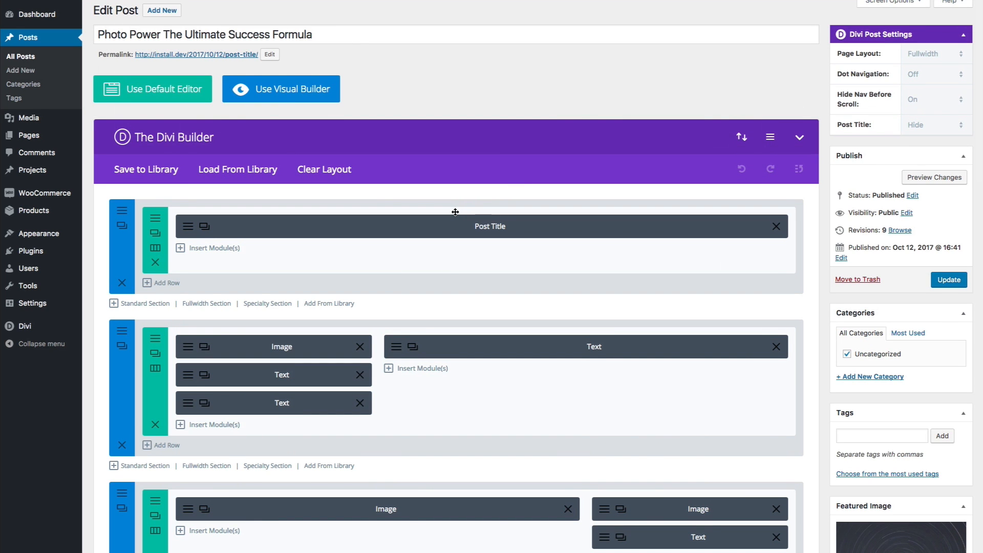
pyautogui.scroll(1, 455, 211)
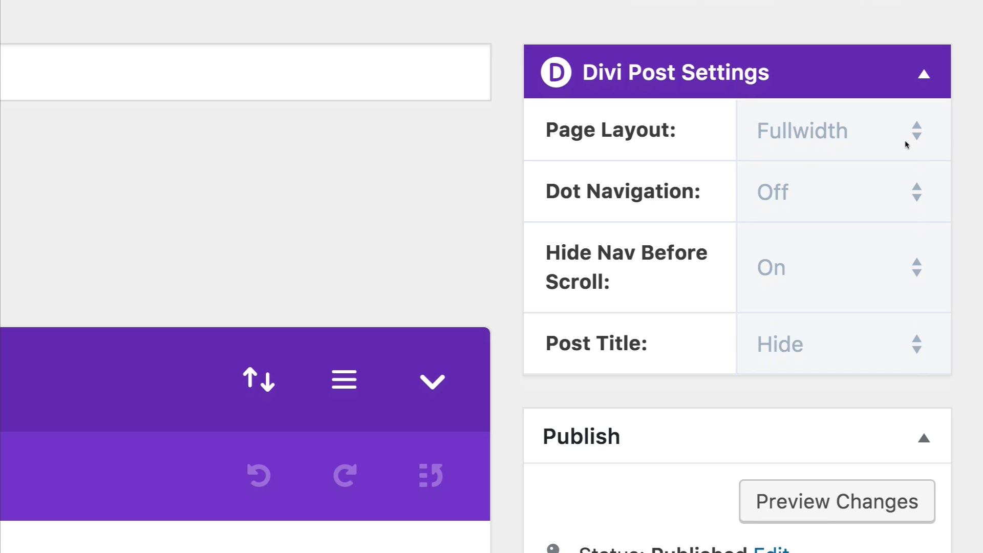
pyautogui.click(918, 136)
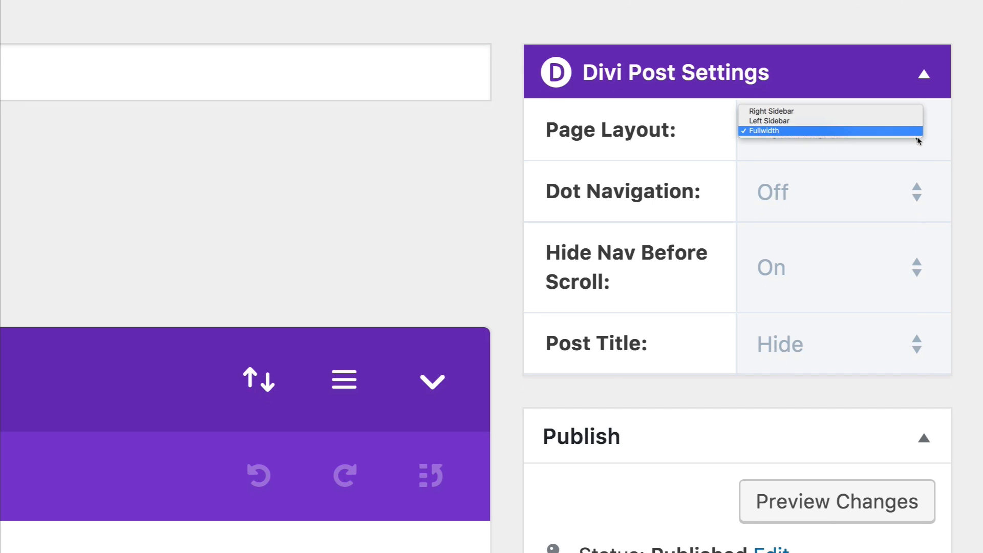
pyautogui.click(783, 133)
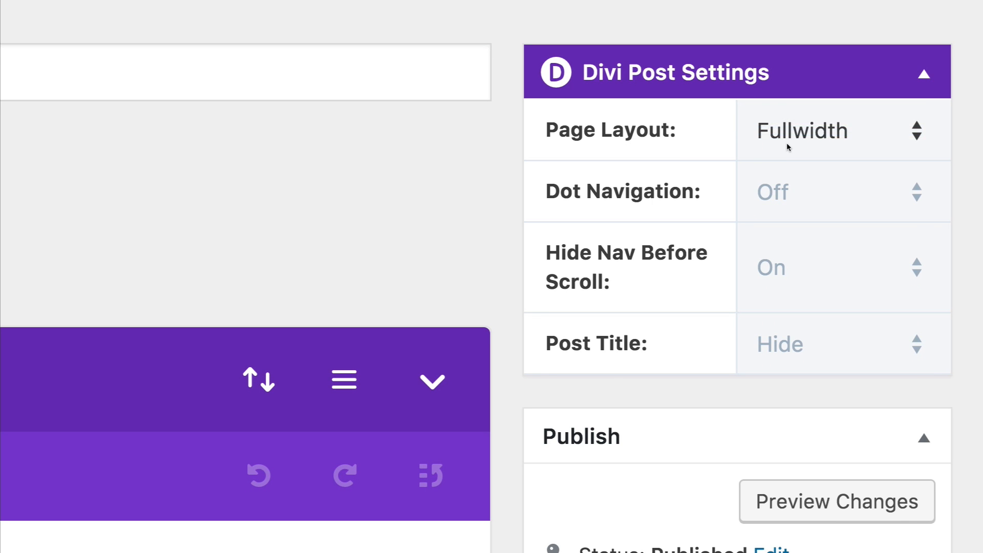
pyautogui.scroll(-2, 643, 205)
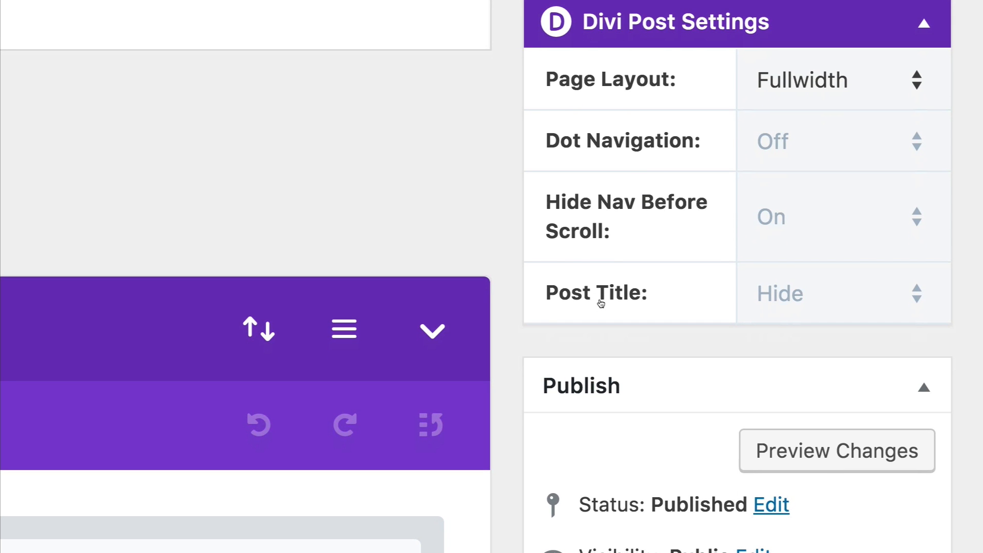
pyautogui.click(894, 300)
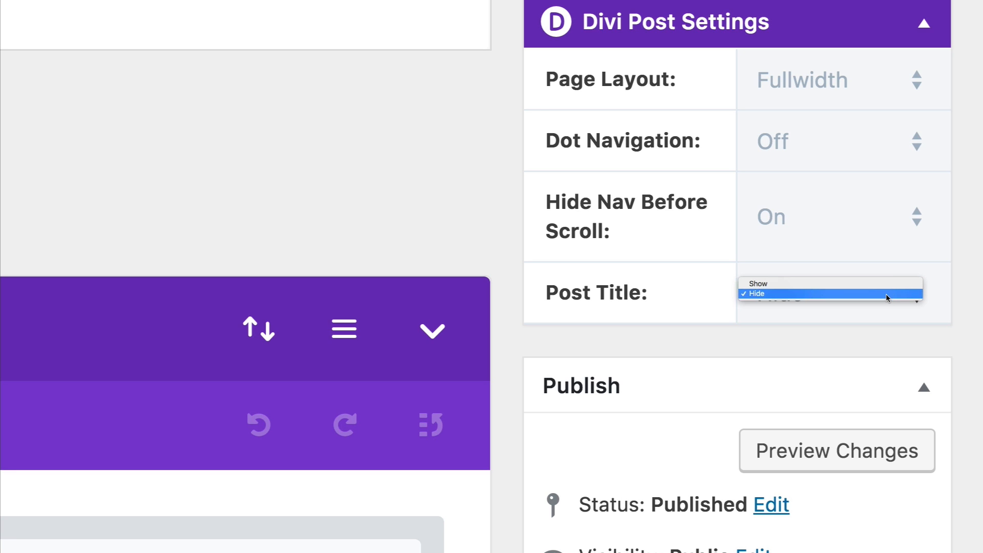
pyautogui.click(887, 294)
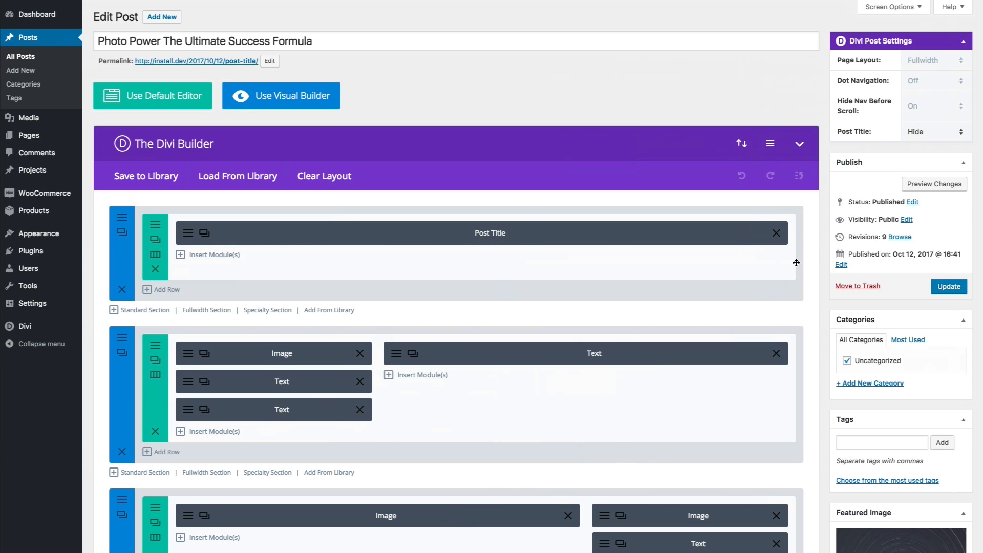
# Switch the post from the back-end editor into the Divi Visual Builder.
pyautogui.scroll(-2, 797, 263)
pyautogui.scroll(2, 796, 263)
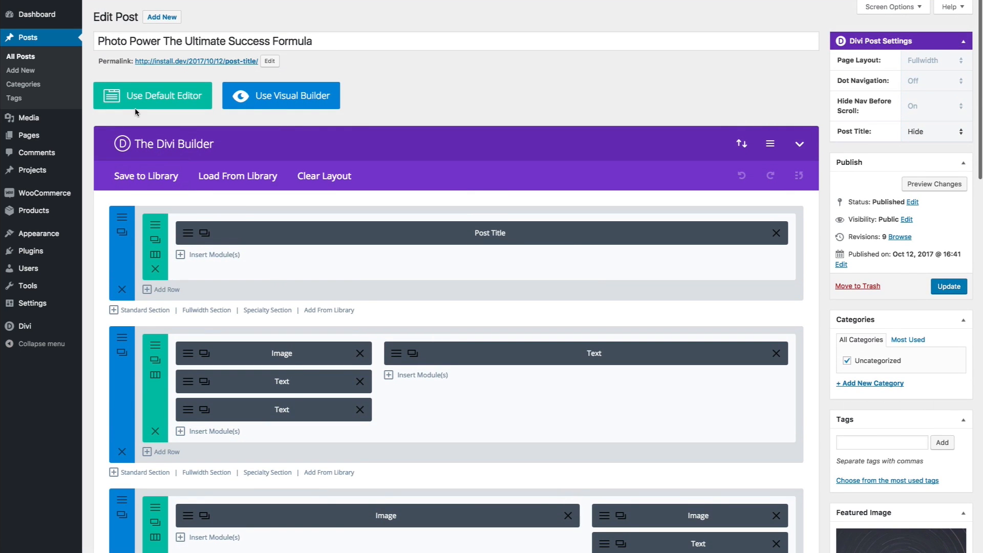
pyautogui.moveTo(316, 44); pyautogui.dragTo(86, 45)
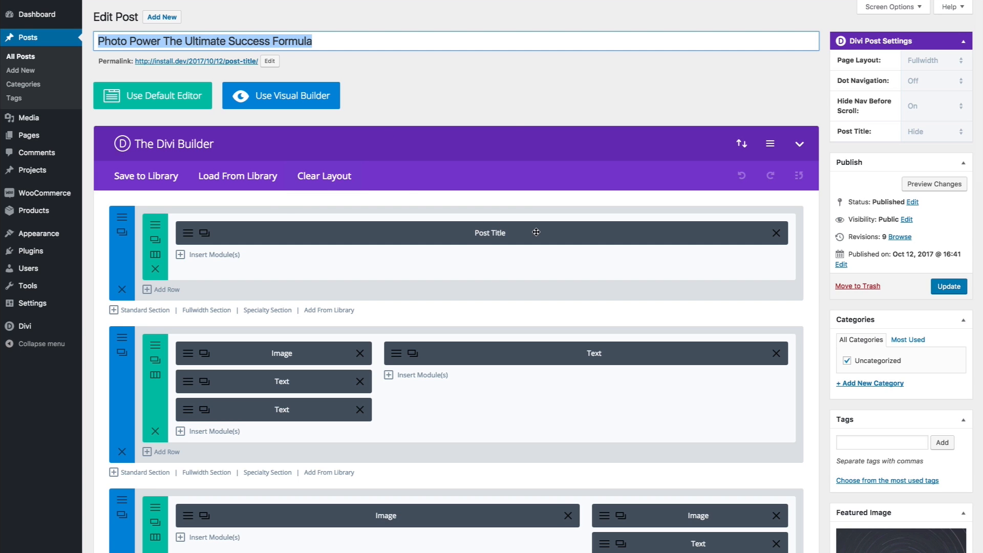
pyautogui.click(500, 111)
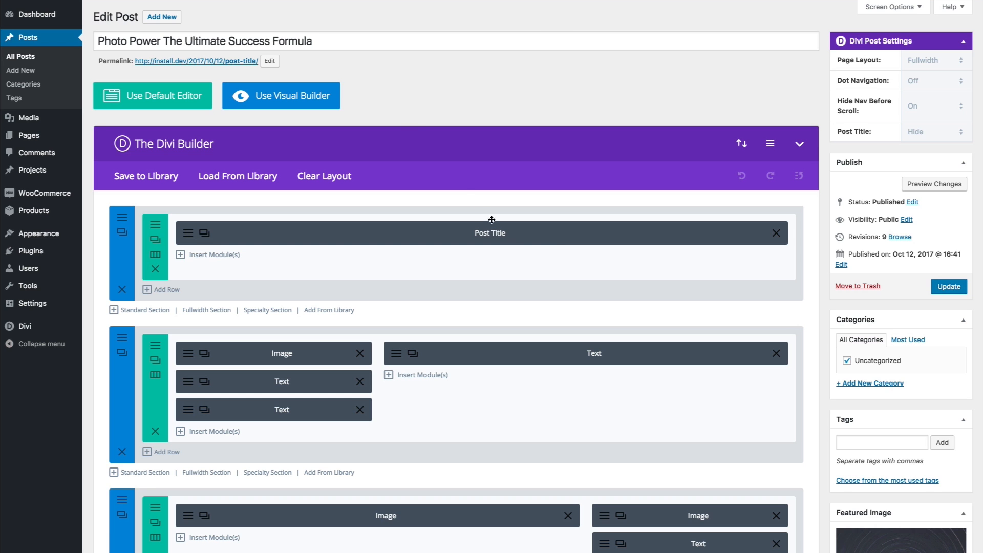
pyautogui.click(327, 107)
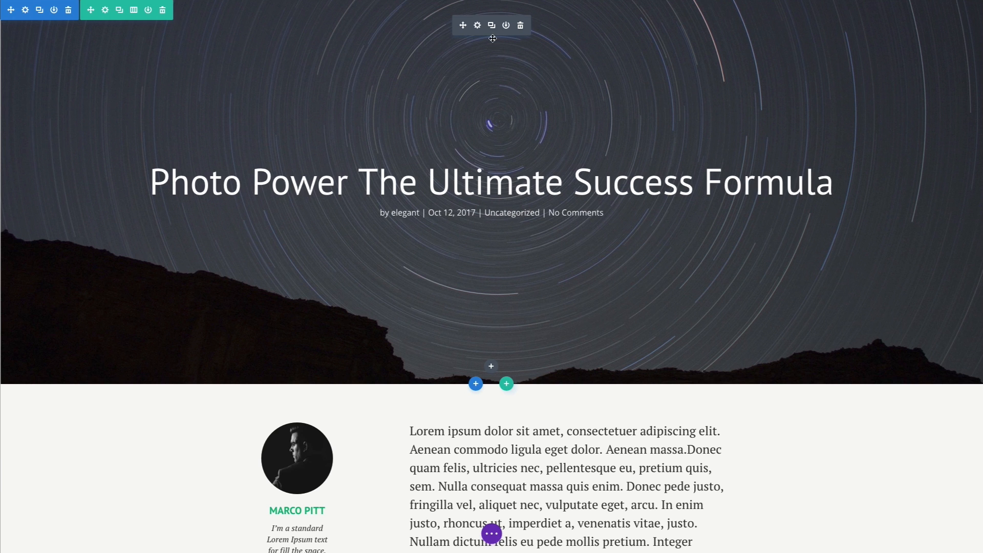
# Delete the star-trail Post Title module and the empty section it leaves.
pyautogui.click(521, 27)
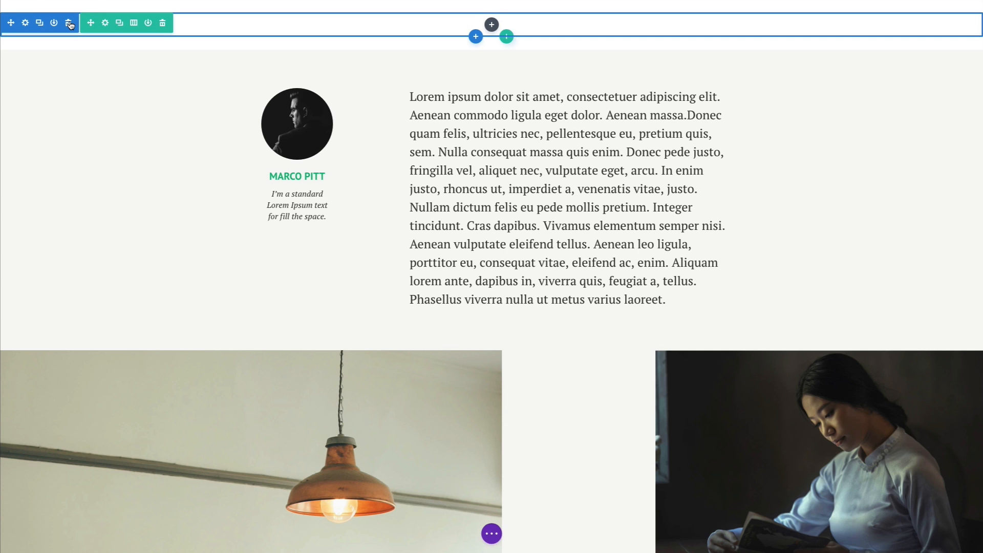
pyautogui.click(70, 24)
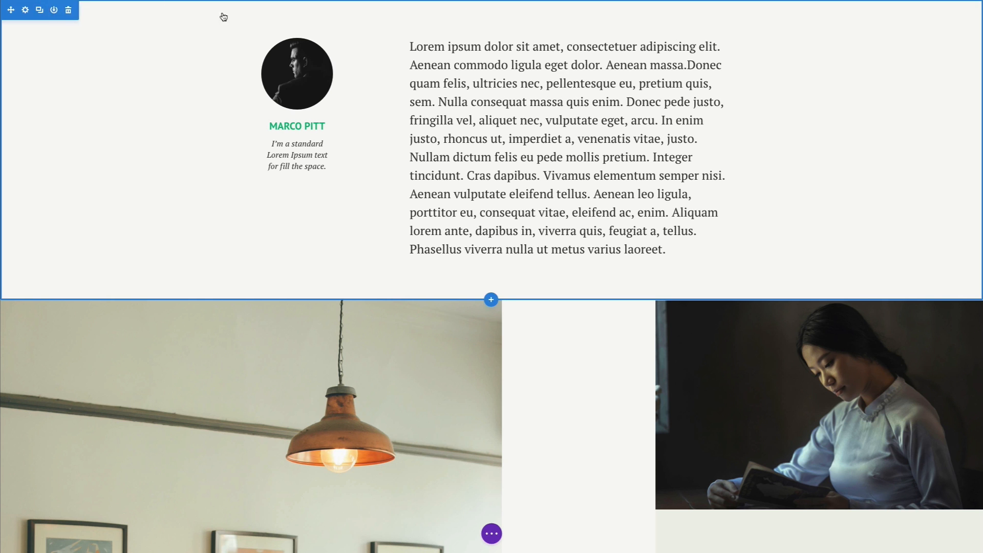
# Insert a regular one-column section below the author text holding a Post Title module.
pyautogui.click(491, 301)
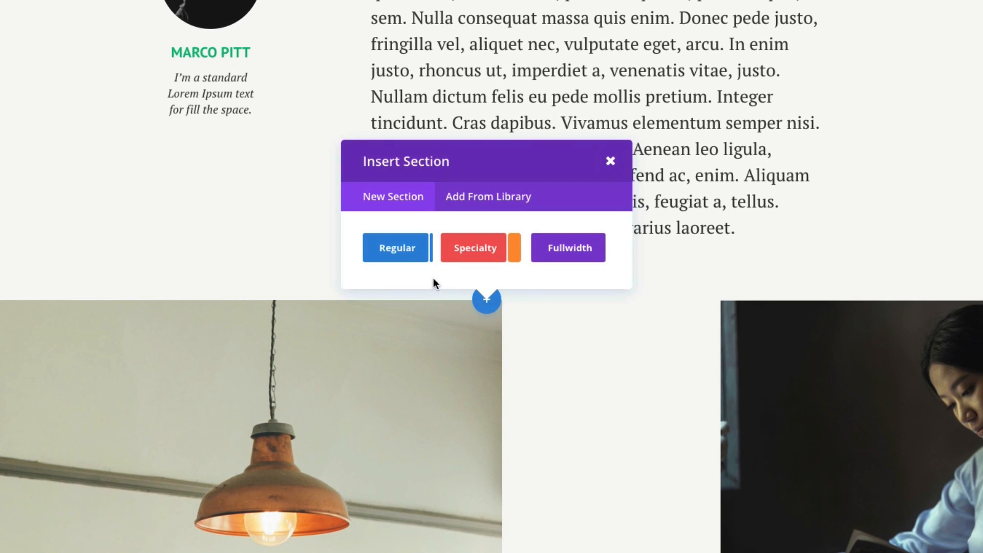
pyautogui.click(410, 258)
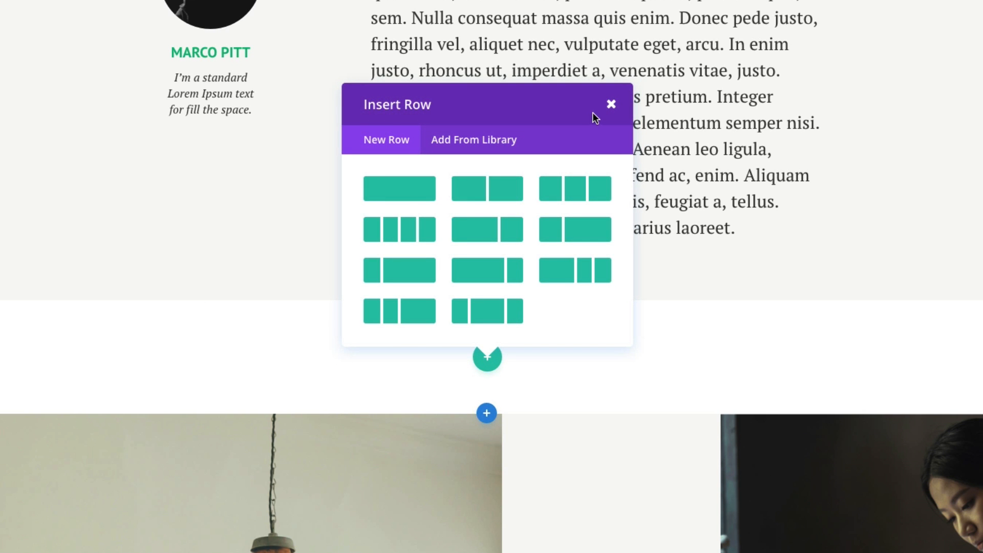
pyautogui.click(408, 191)
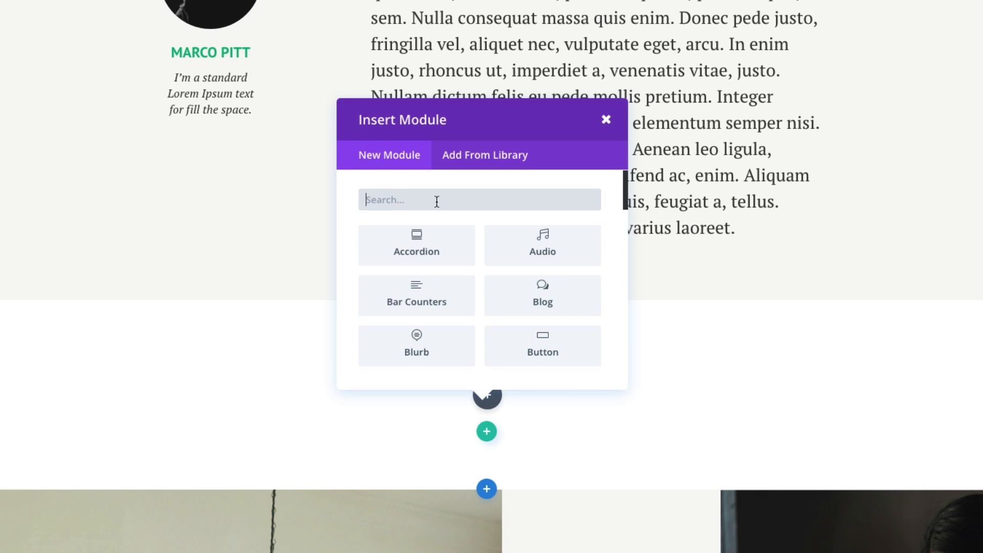
pyautogui.write('post')
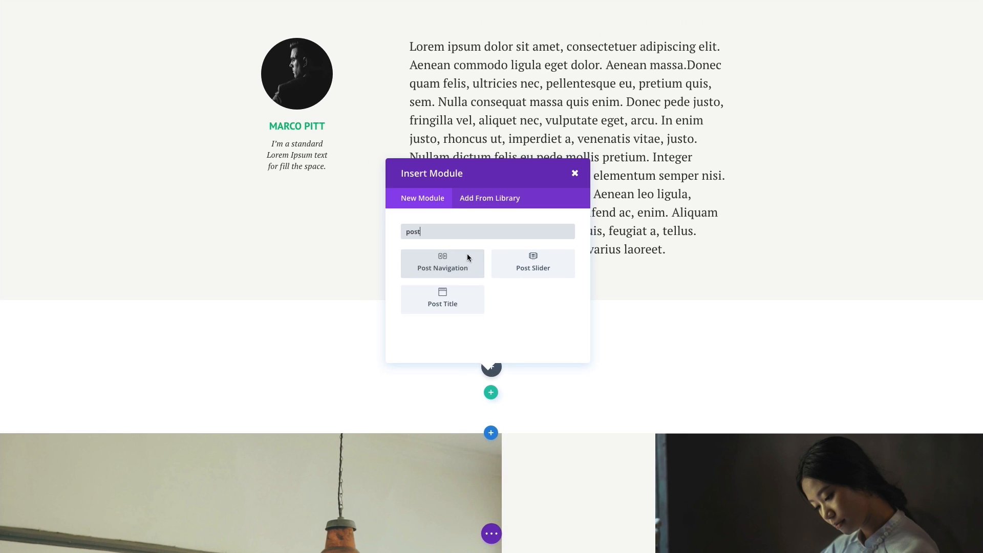
pyautogui.click(435, 304)
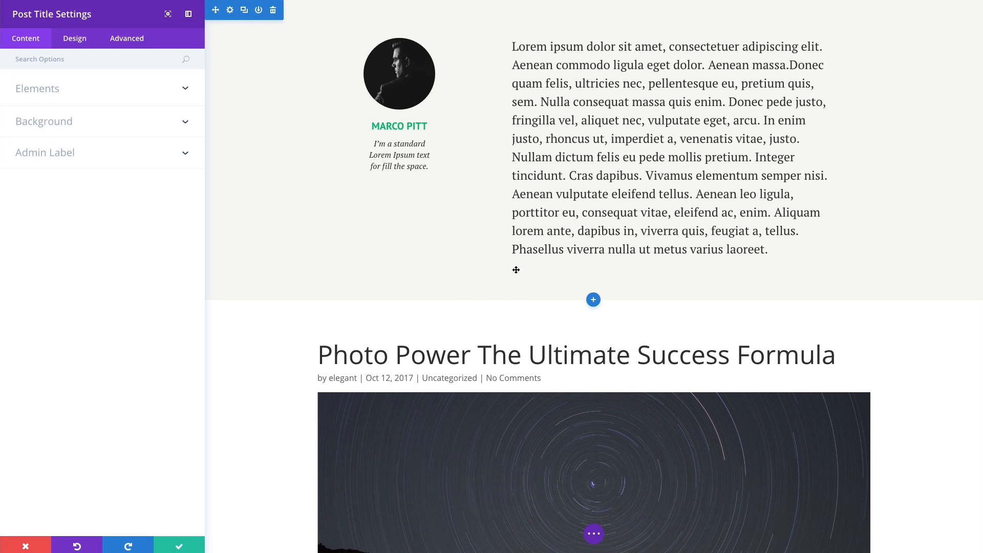
pyautogui.scroll(-6, 778, 339)
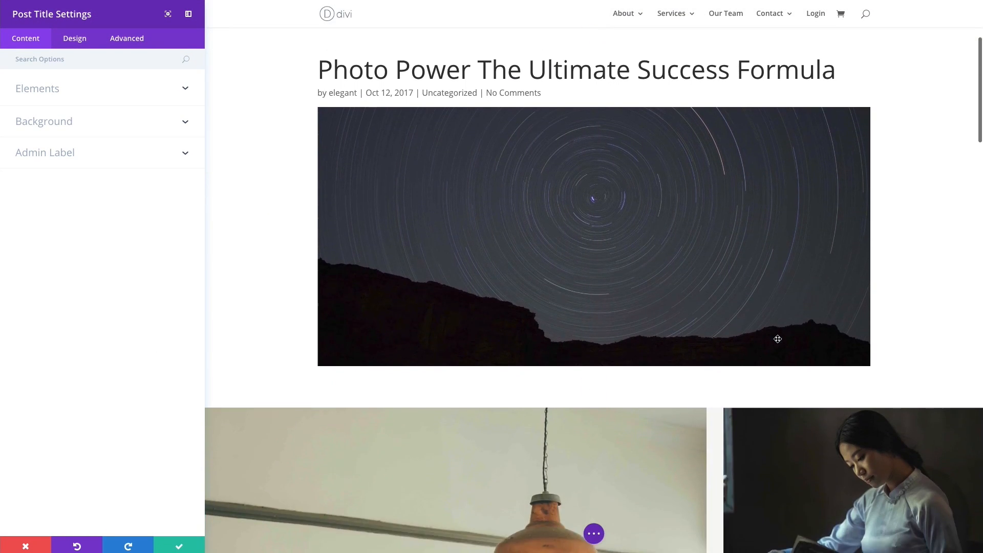
pyautogui.scroll(2, 778, 339)
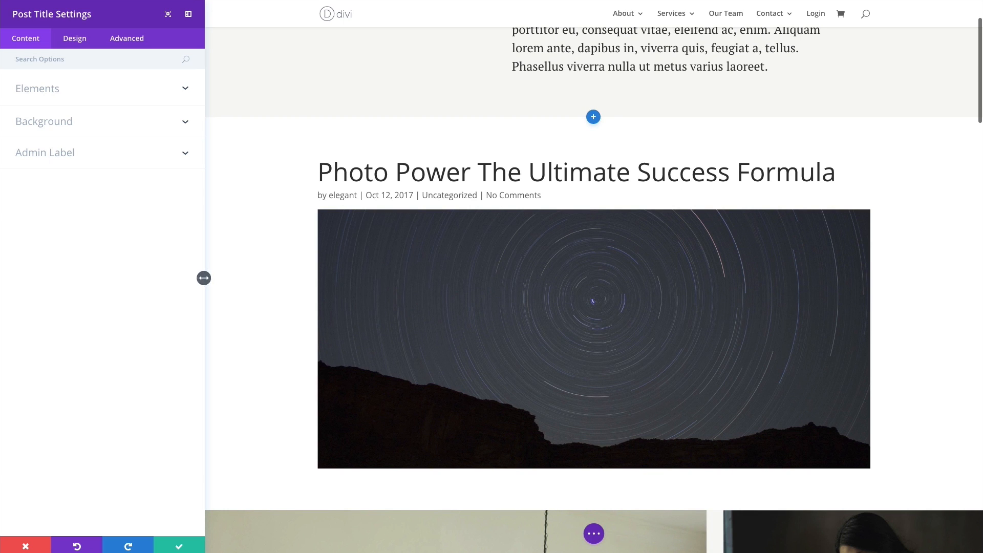
pyautogui.click(26, 547)
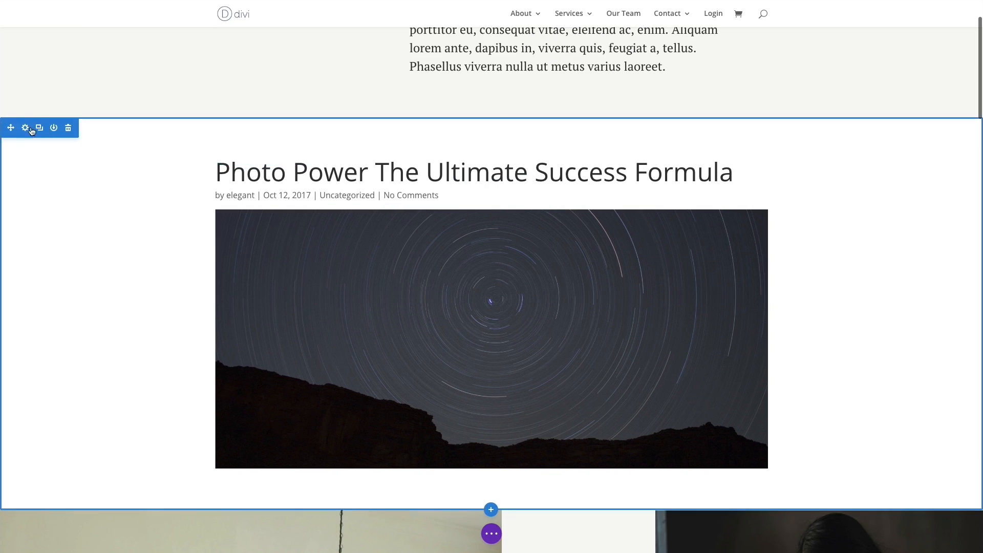
# Drag the Post Title section above the author text and open the module's settings.
pyautogui.moveTo(16, 82); pyautogui.dragTo(163, 6)
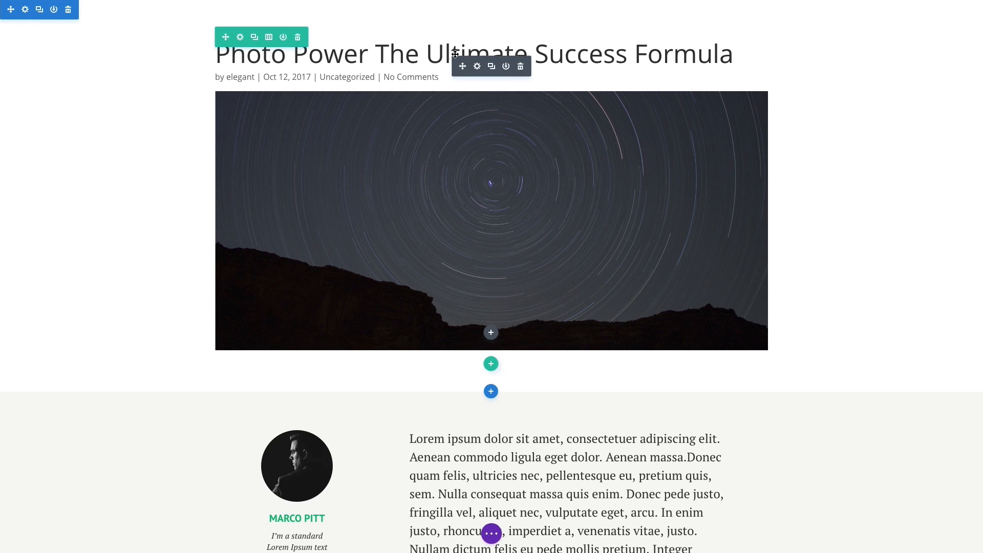
pyautogui.click(477, 67)
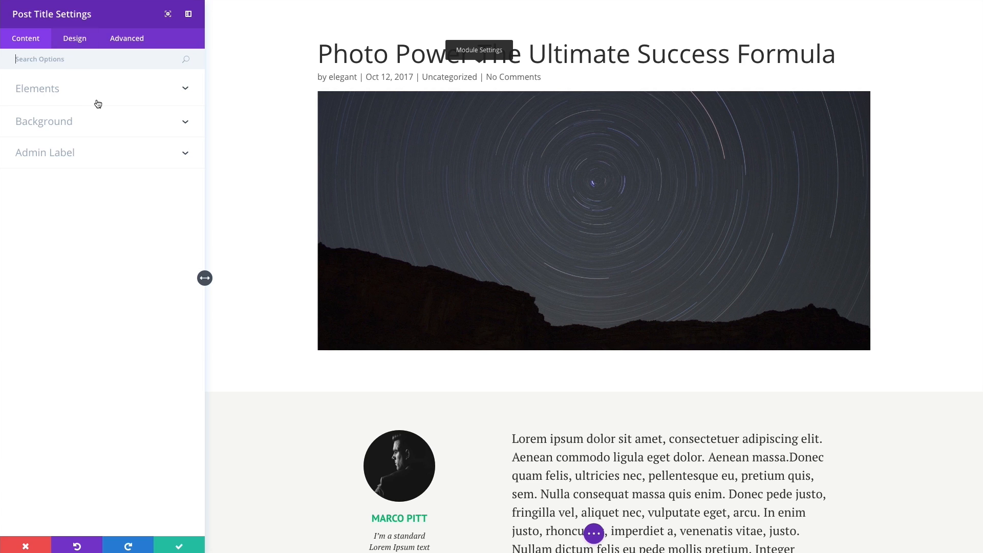
# Expand Elements and toggle Title, Meta, Author and Date off and back on.
pyautogui.click(43, 95)
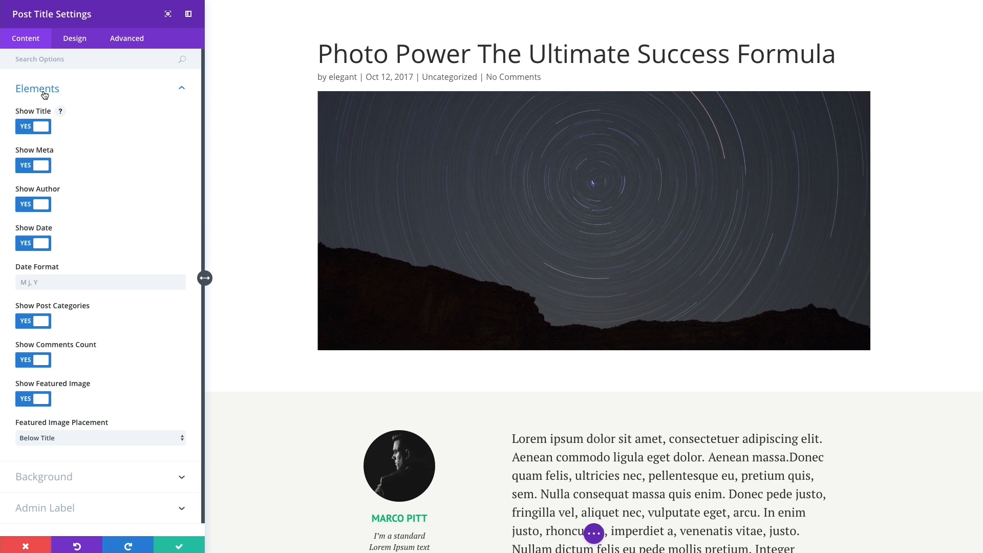
pyautogui.click(46, 130)
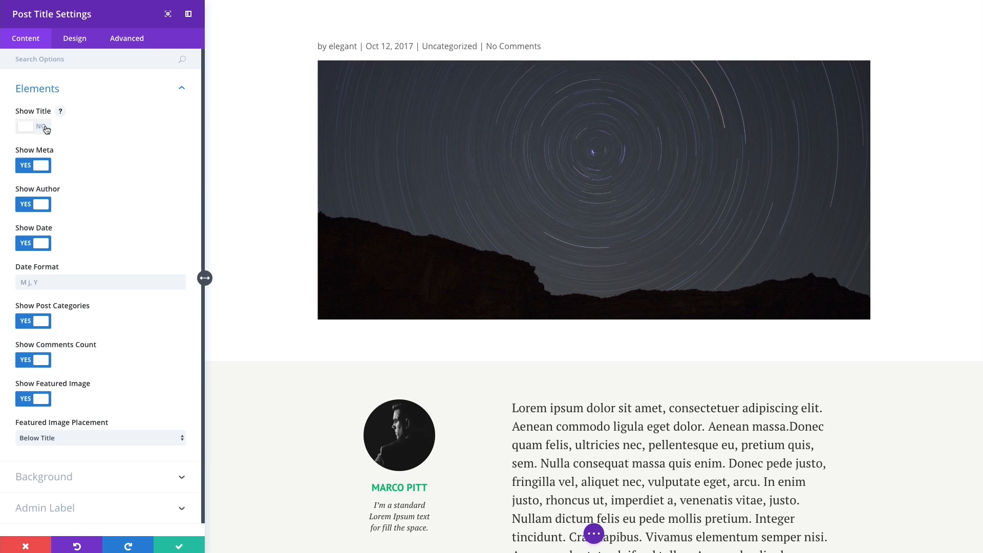
pyautogui.click(46, 129)
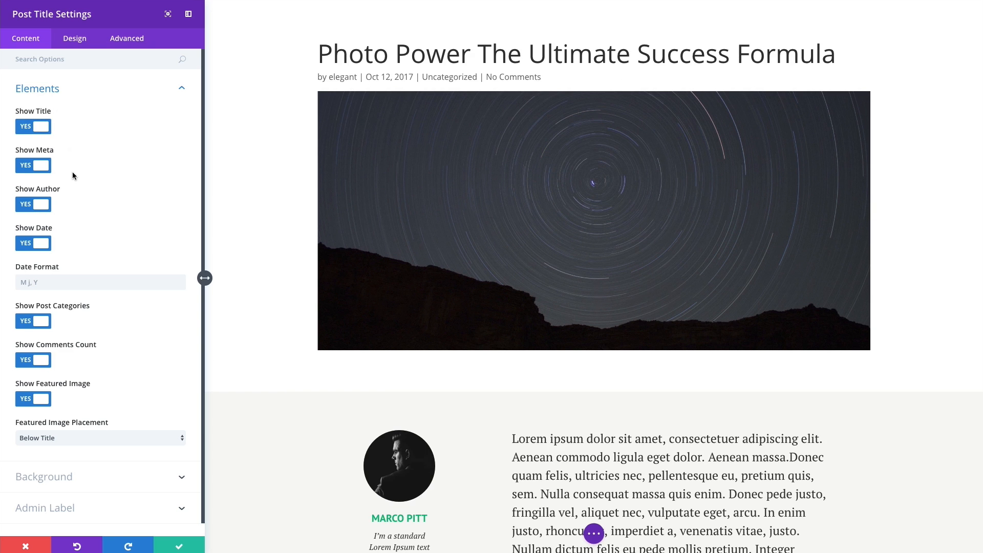
pyautogui.click(44, 170)
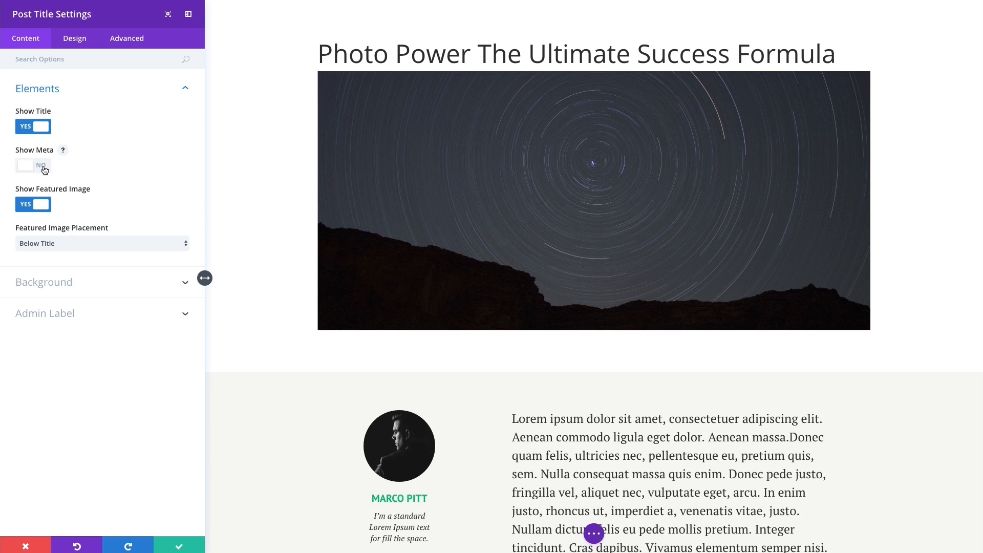
pyautogui.click(44, 170)
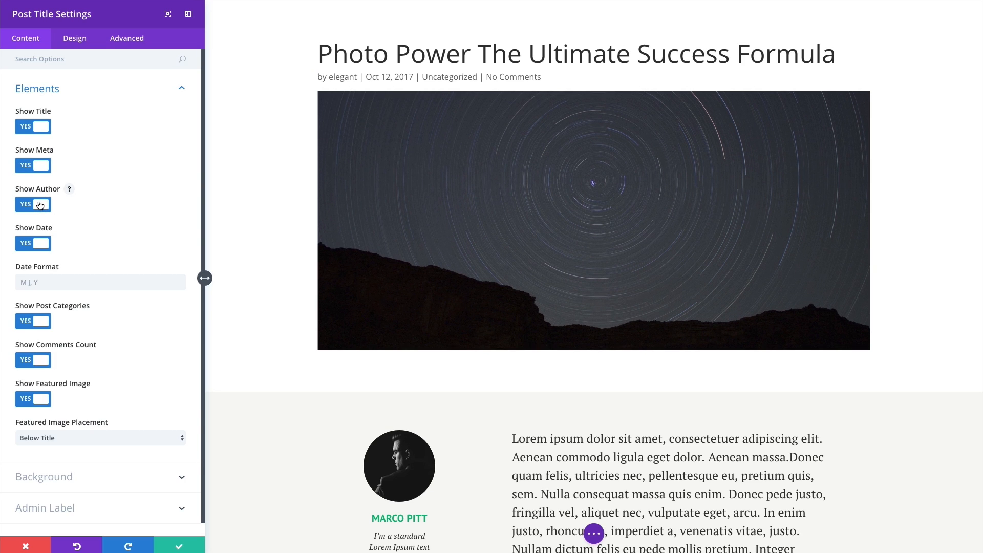
pyautogui.click(42, 206)
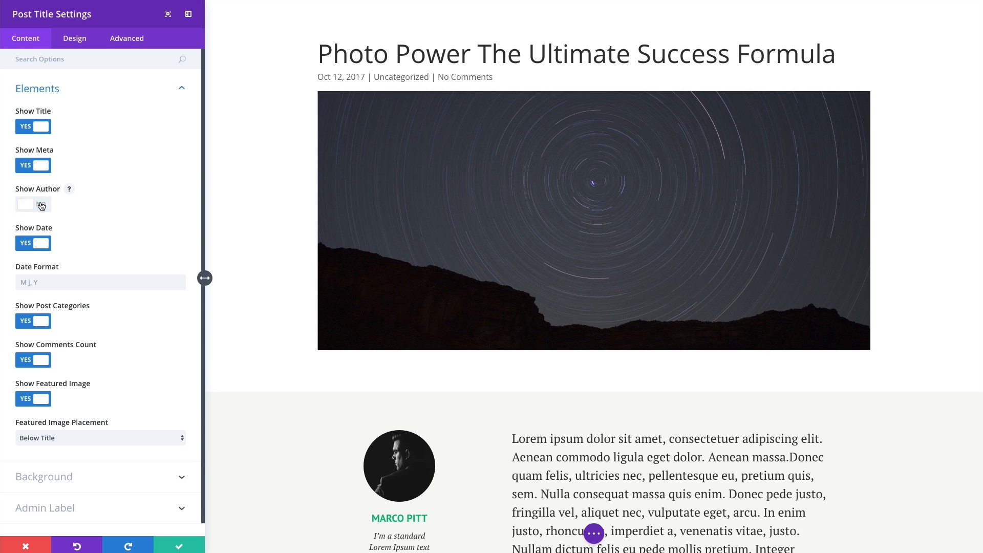
pyautogui.click(41, 205)
pyautogui.click(43, 248)
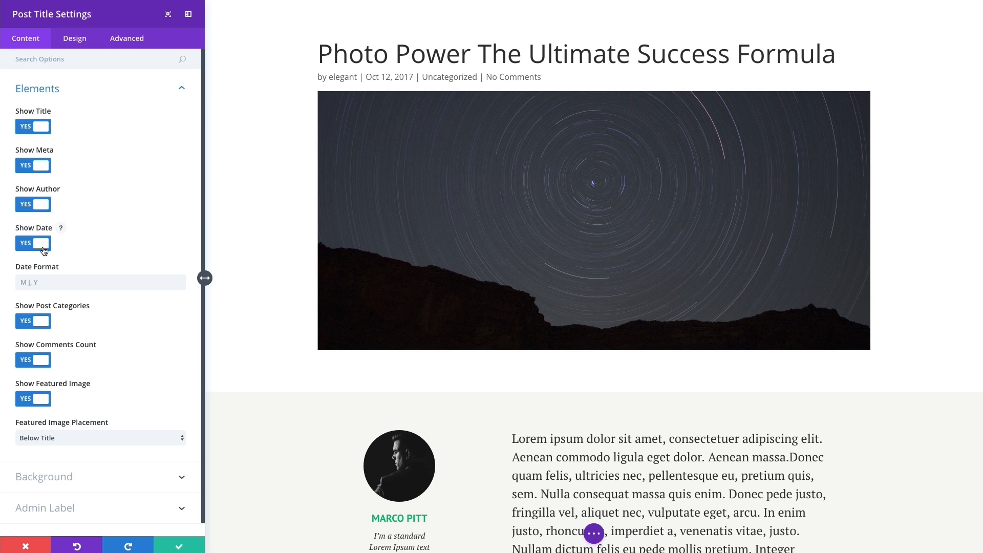
pyautogui.click(44, 249)
# Toggle the Comments count and Featured Image off and back on.
pyautogui.scroll(-1, 43, 284)
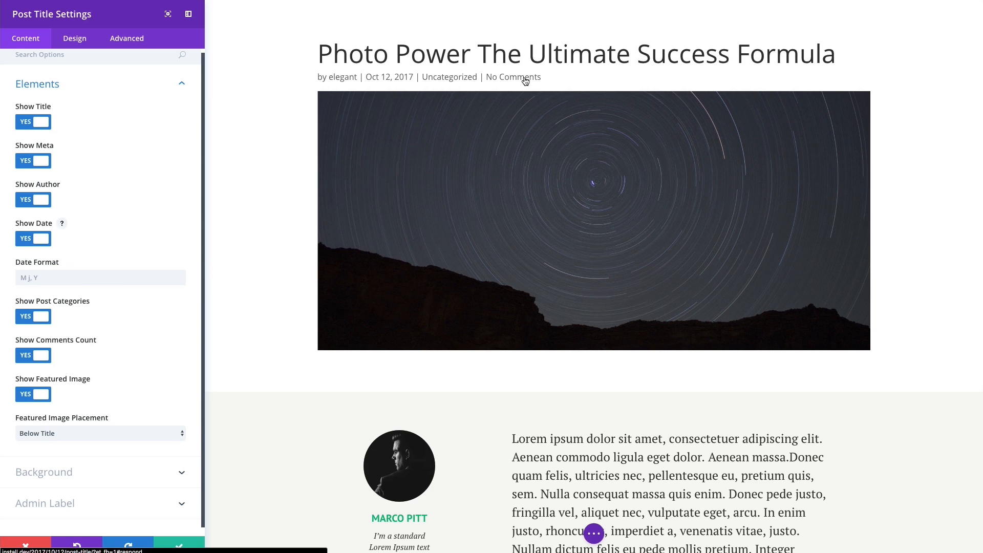
pyautogui.click(42, 359)
pyautogui.click(42, 360)
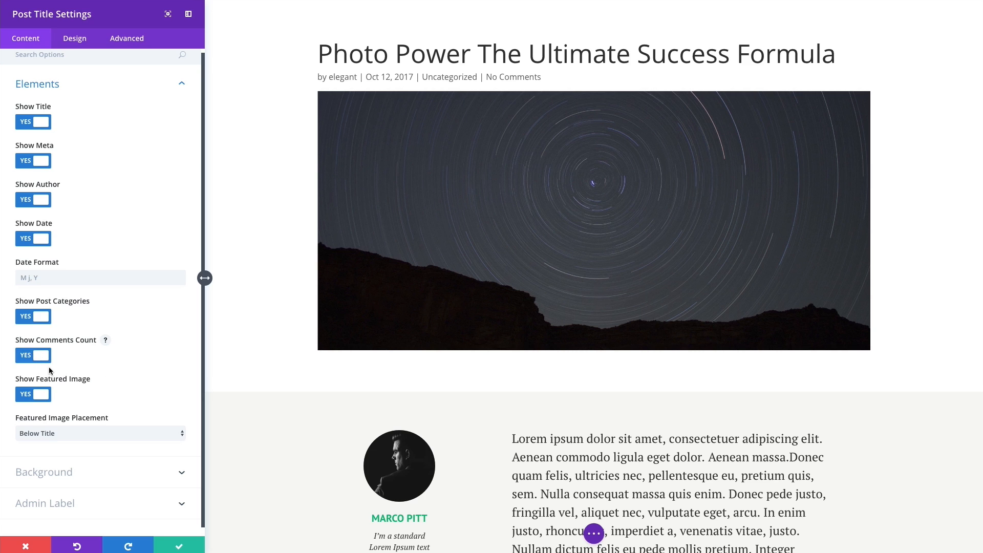
pyautogui.click(45, 398)
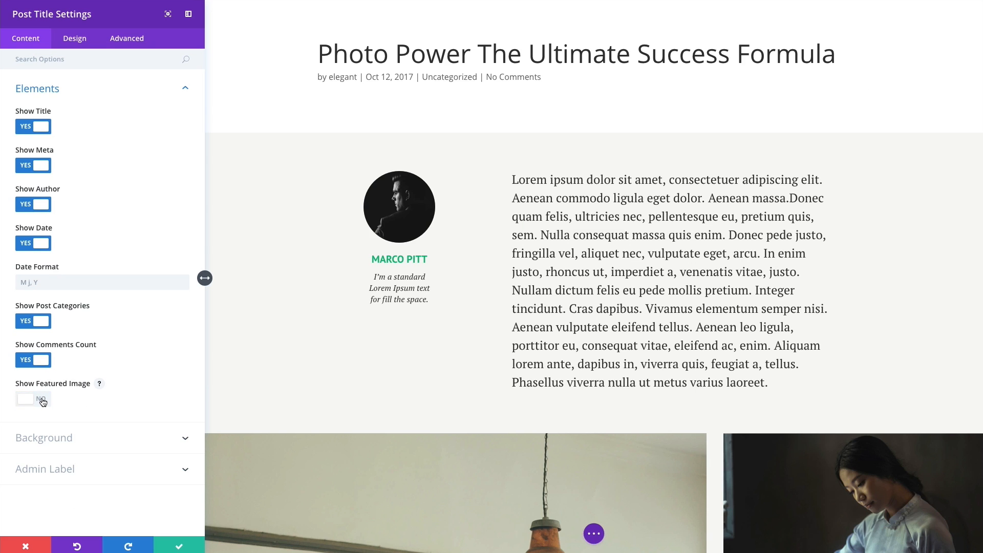
pyautogui.click(43, 400)
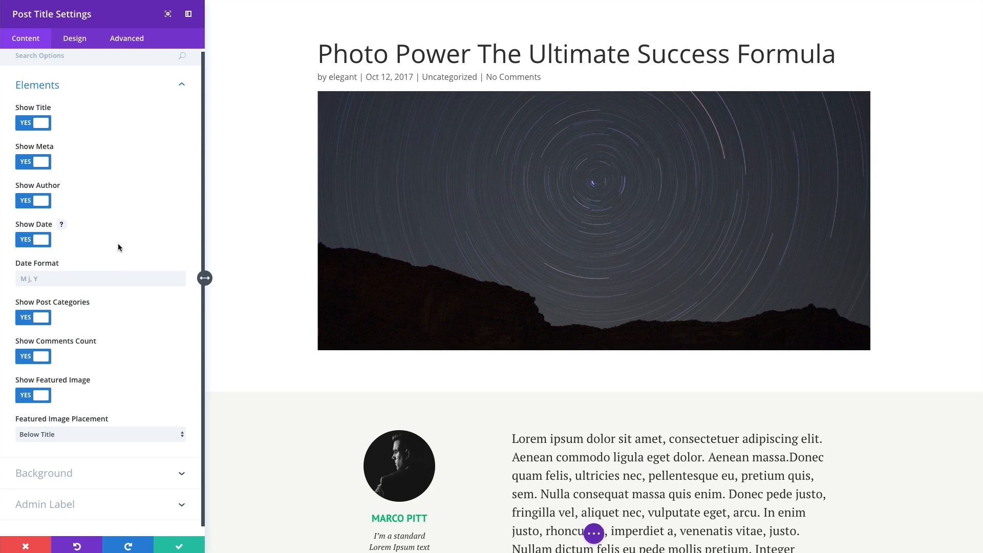
# Set Featured Image Placement to Title/Meta Background Image and expand the Background group.
pyautogui.click(66, 434)
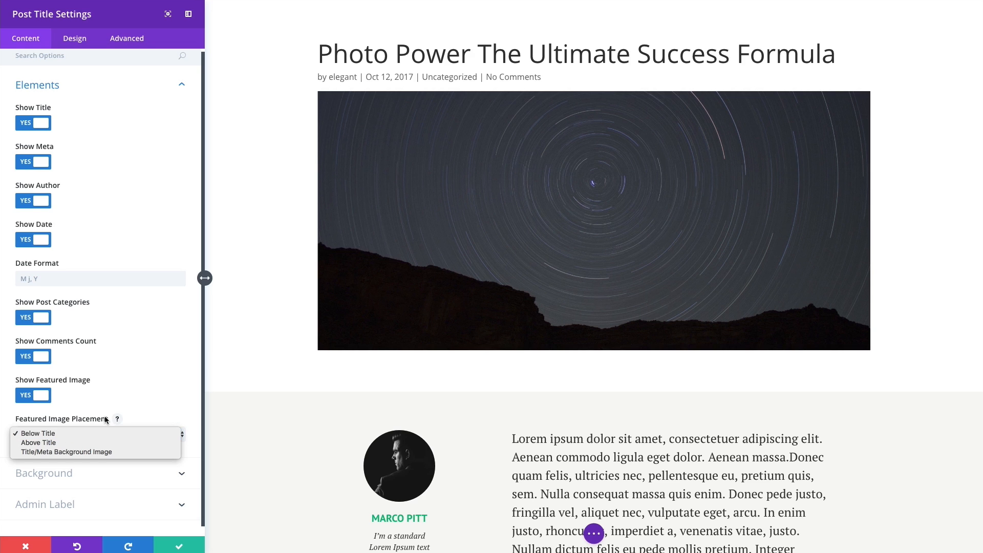
pyautogui.click(57, 444)
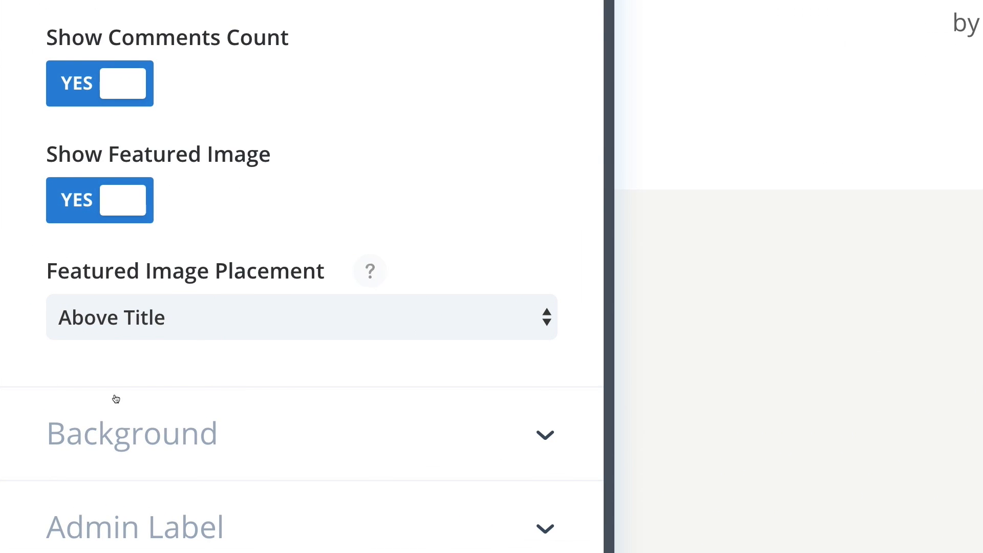
pyautogui.click(220, 333)
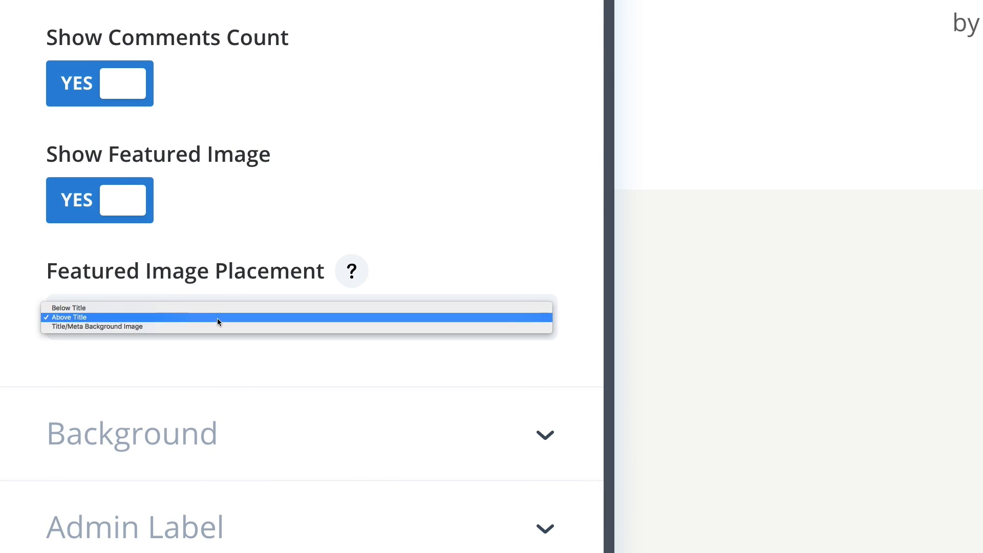
pyautogui.click(217, 317)
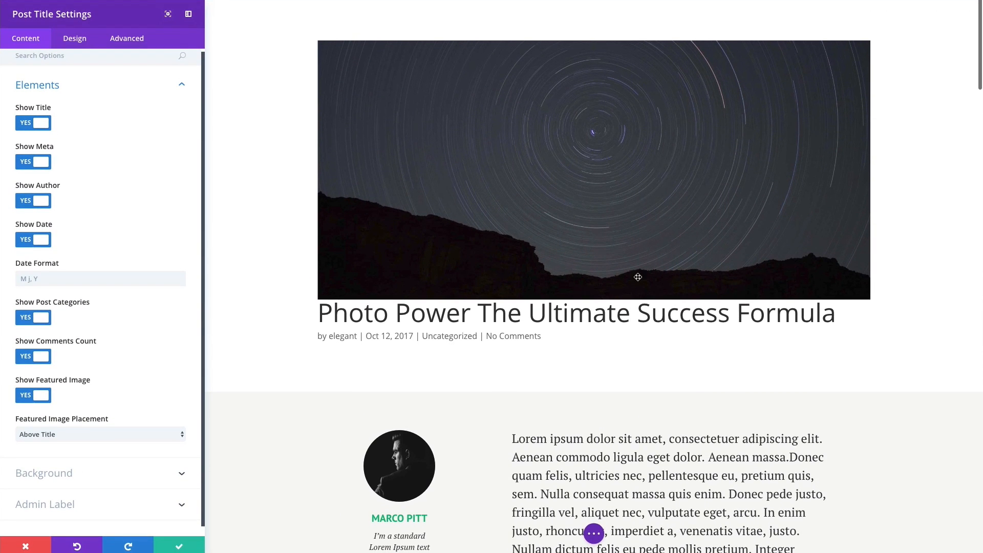
pyautogui.click(108, 435)
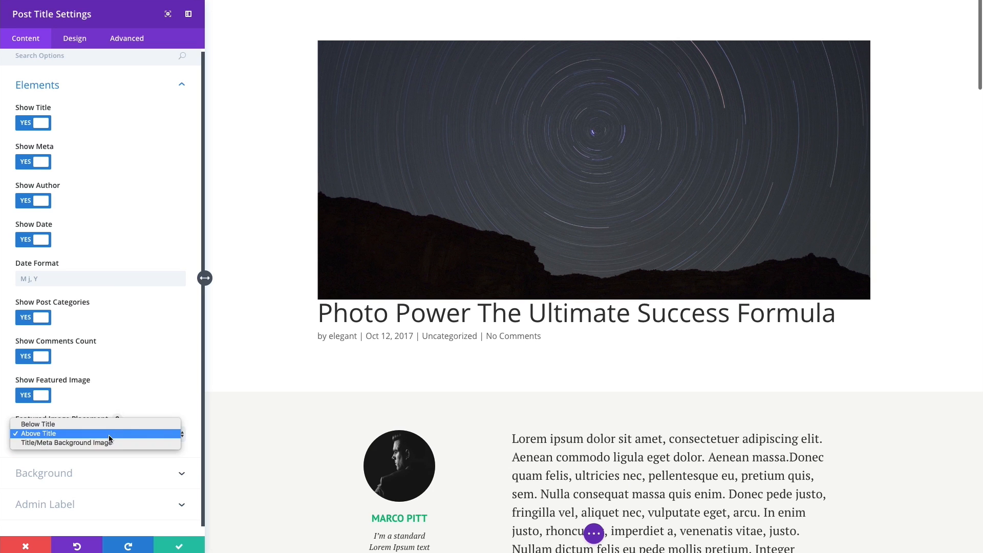
pyautogui.click(91, 442)
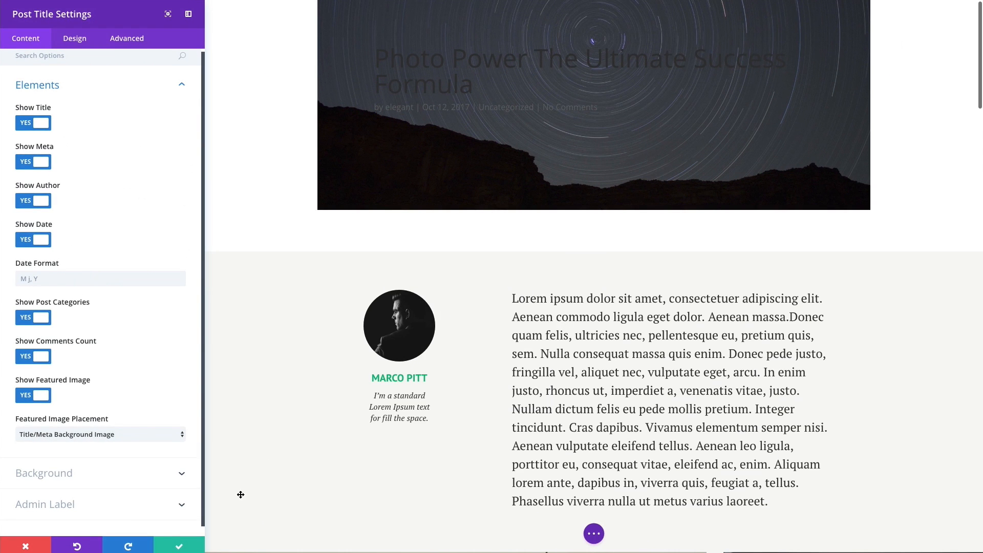
pyautogui.click(100, 484)
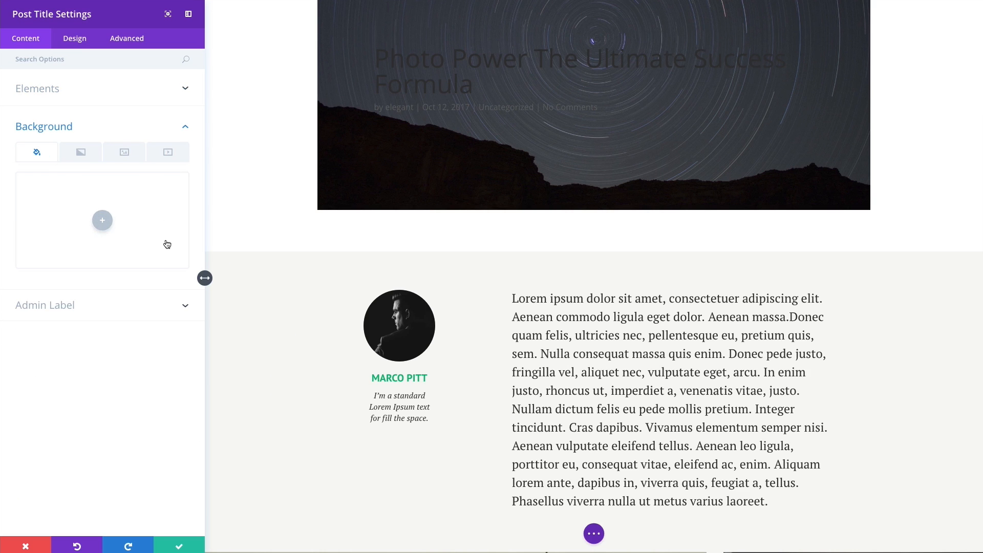
pyautogui.scroll(2, 253, 250)
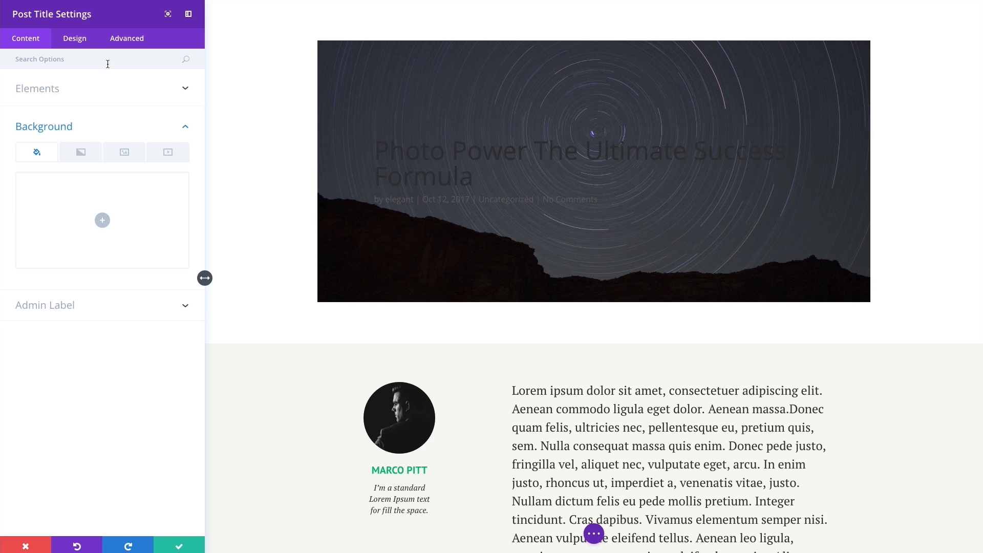
# Make the title and meta text Light, without a text background, and centre-oriented.
pyautogui.click(82, 43)
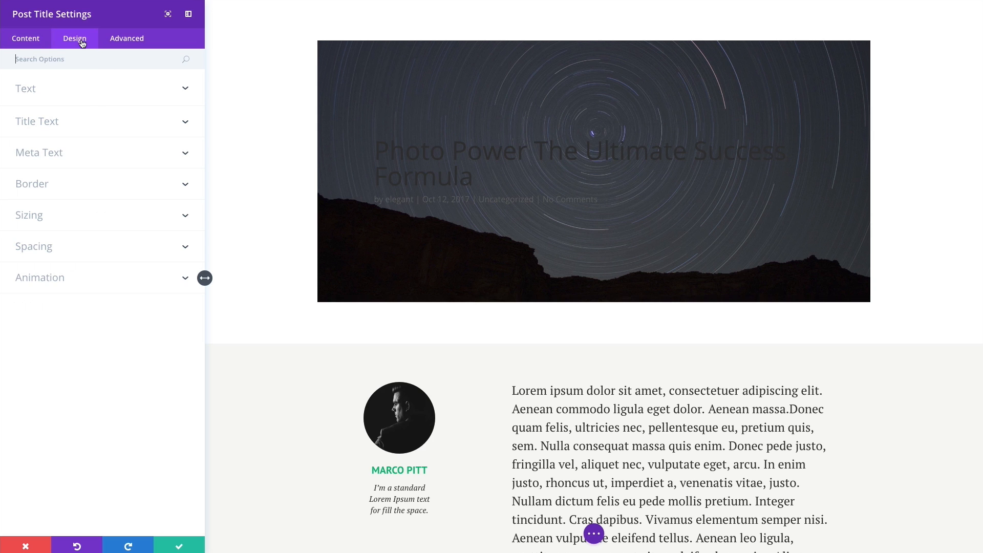
pyautogui.click(102, 94)
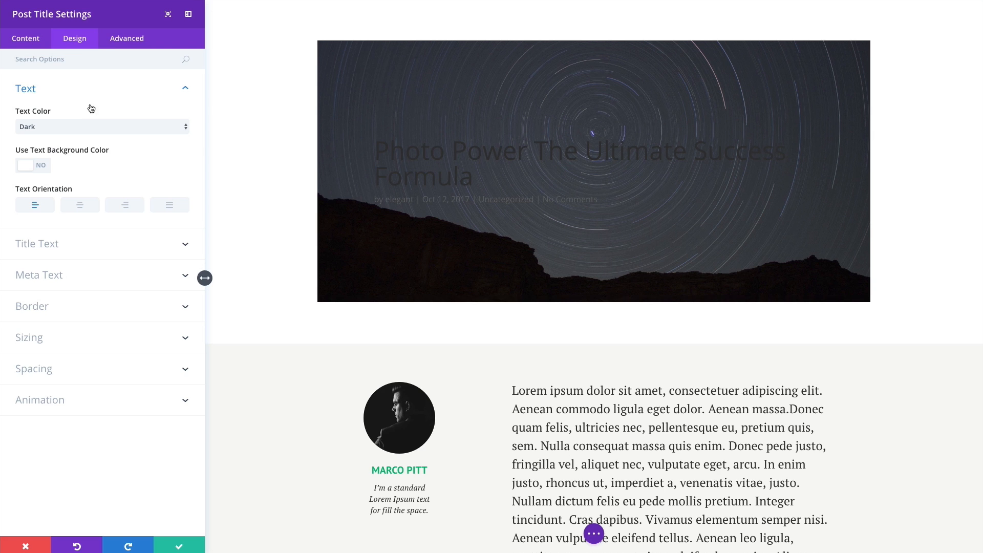
pyautogui.click(59, 127)
pyautogui.click(53, 134)
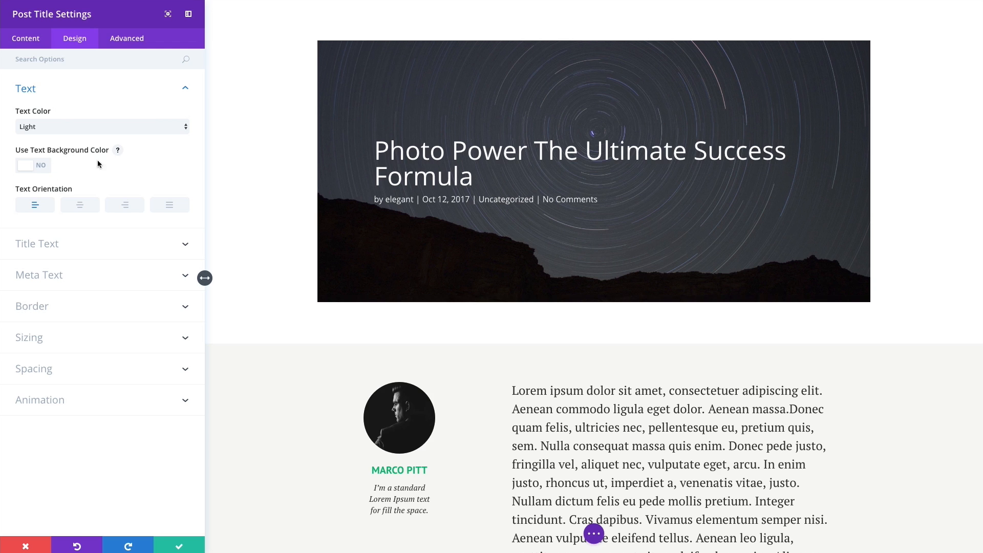
pyautogui.click(40, 167)
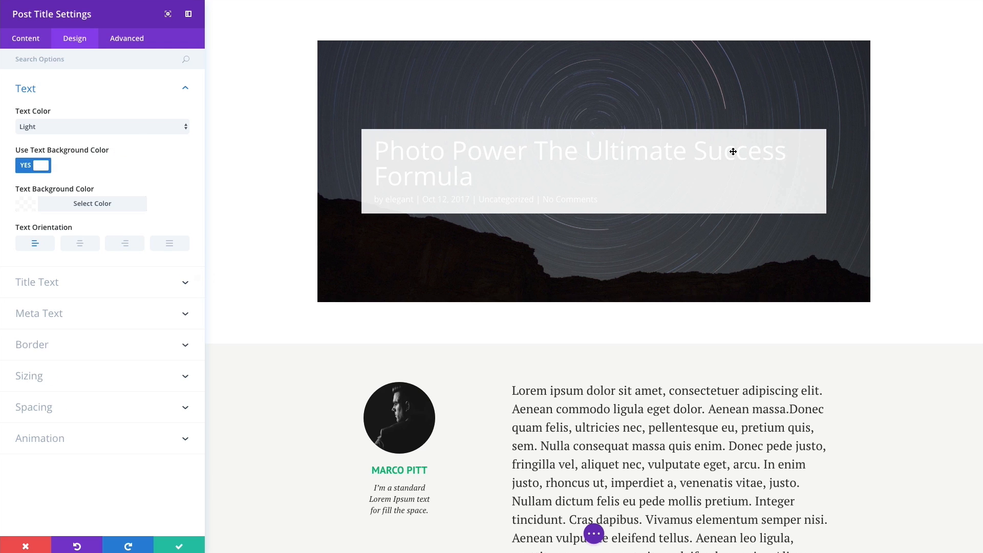
pyautogui.click(131, 125)
pyautogui.click(85, 117)
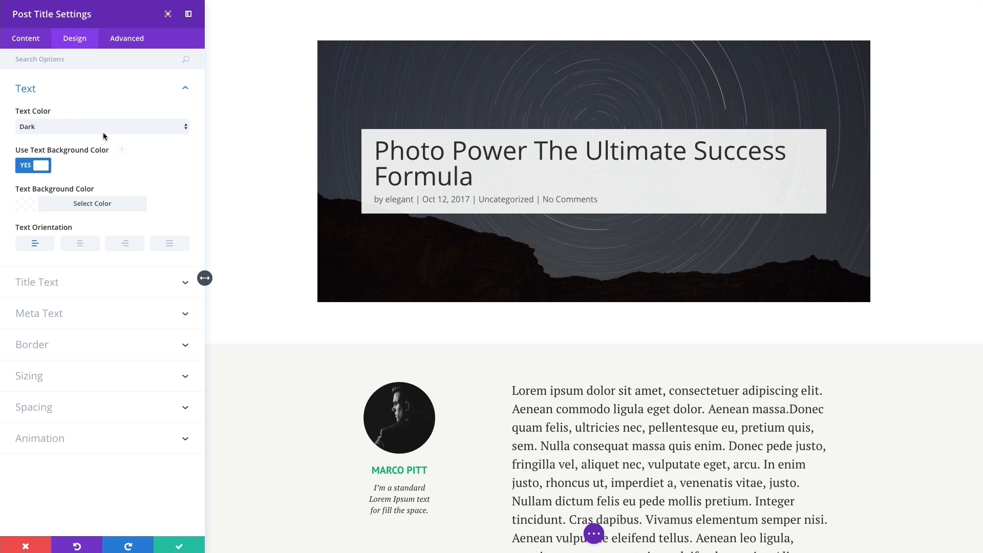
pyautogui.click(52, 130)
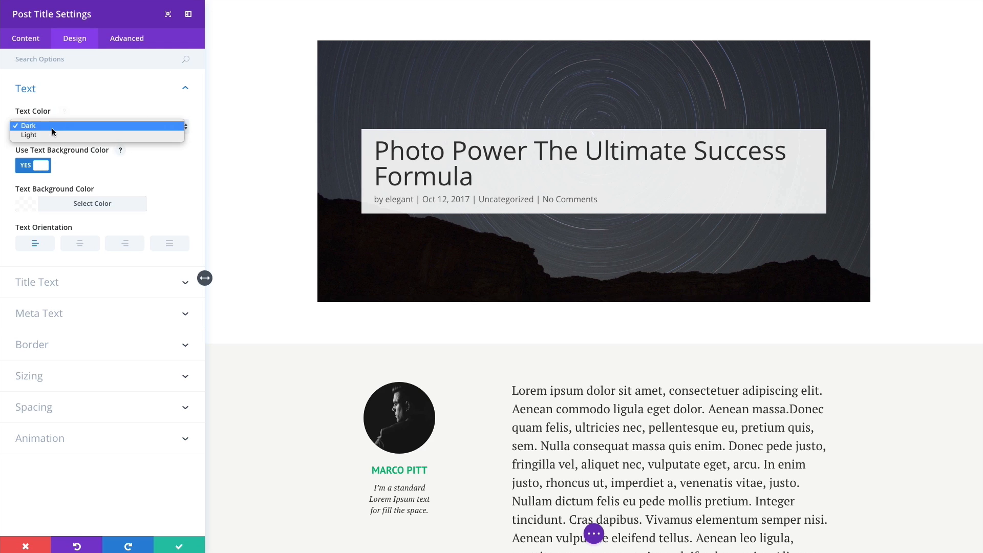
pyautogui.click(44, 135)
pyautogui.click(35, 165)
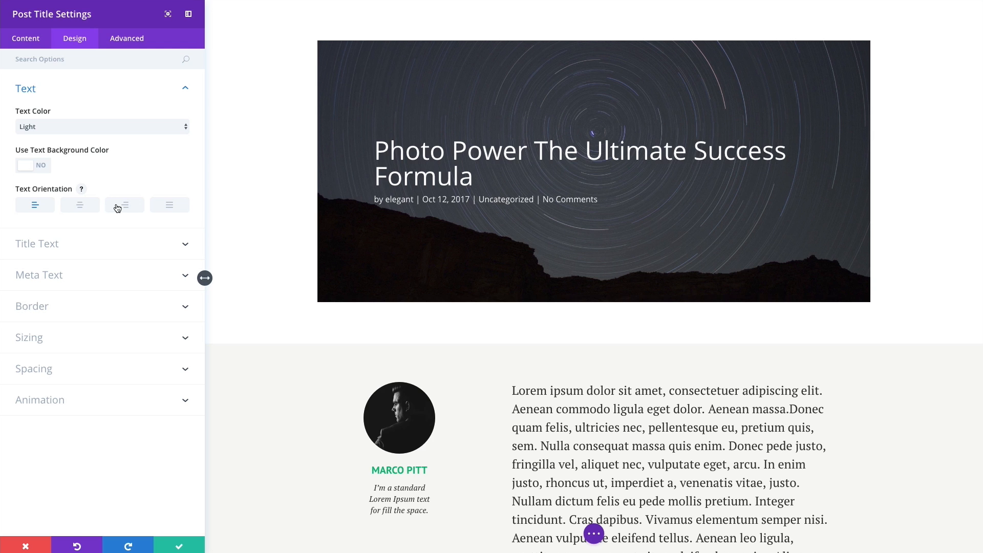
pyautogui.click(77, 206)
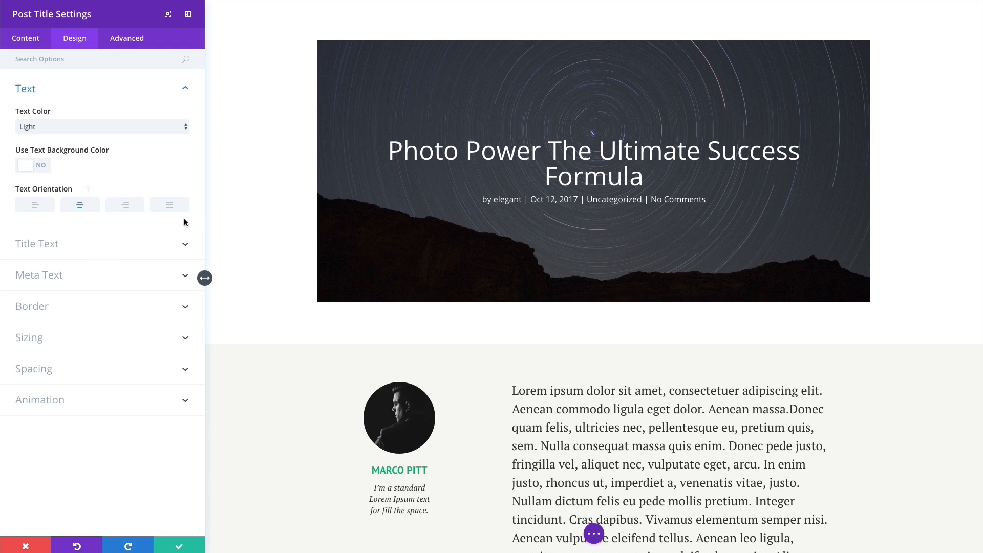
# Set the title font to PT Sans at 60px, leaving bold and uppercase off.
pyautogui.click(50, 253)
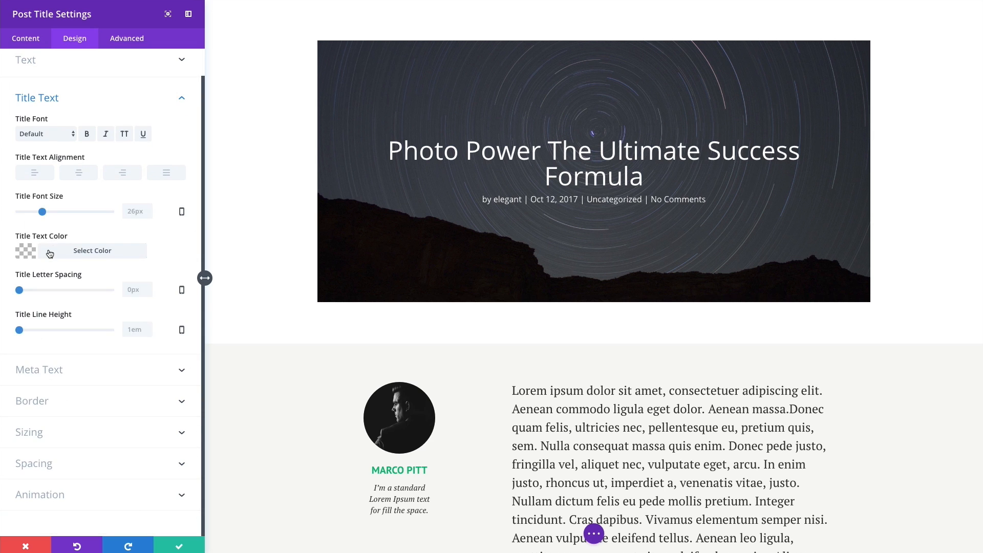
pyautogui.click(54, 135)
pyautogui.scroll(-10, 66, 364)
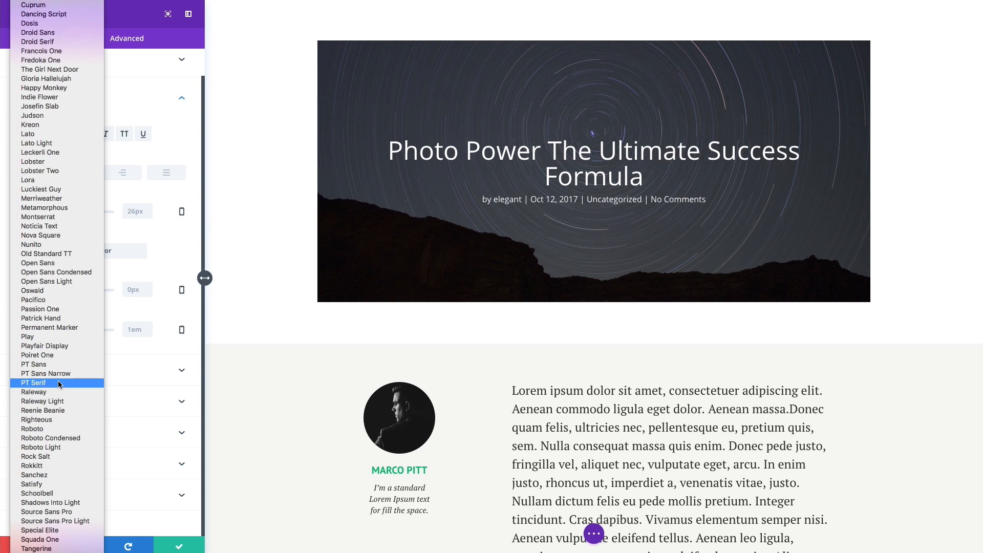
pyautogui.click(63, 365)
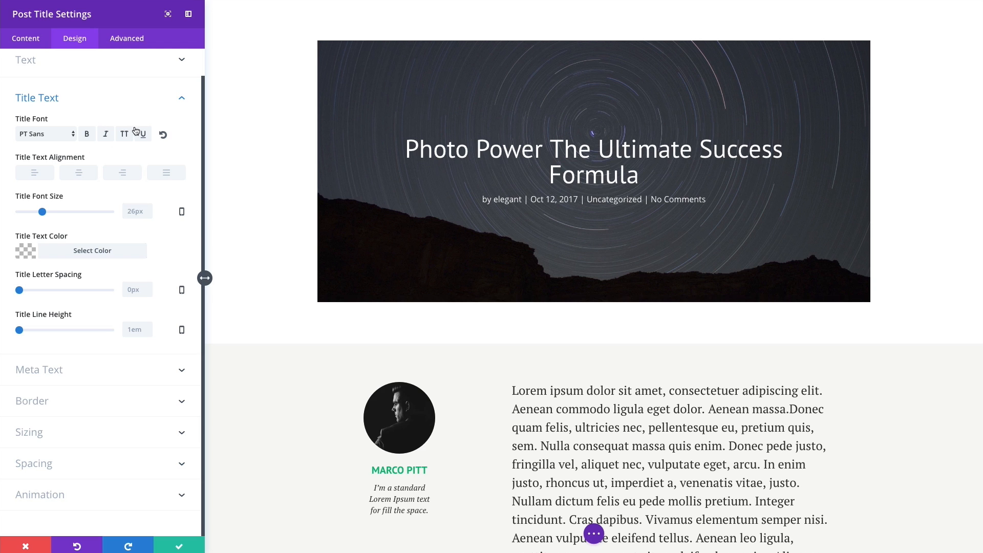
pyautogui.click(86, 135)
pyautogui.click(87, 134)
pyautogui.click(126, 136)
pyautogui.click(126, 136)
pyautogui.moveTo(45, 216); pyautogui.dragTo(74, 214)
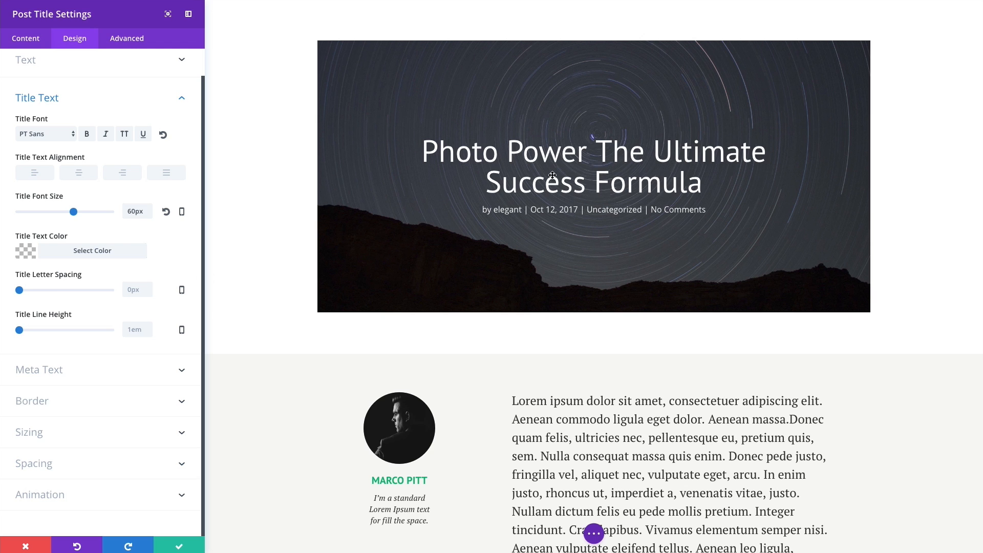
pyautogui.click(74, 369)
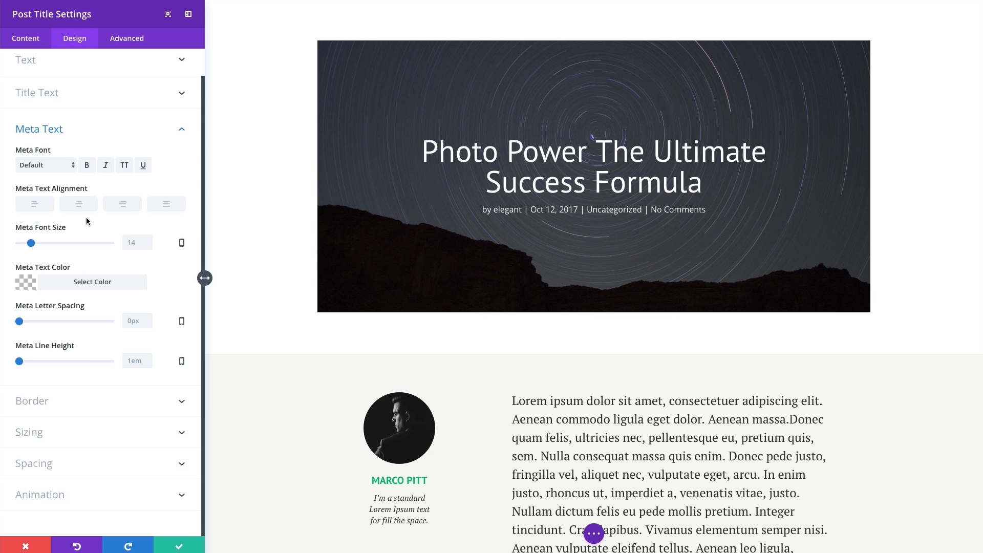
# Set the meta font to PT Sans and its size to 20px.
pyautogui.click(71, 169)
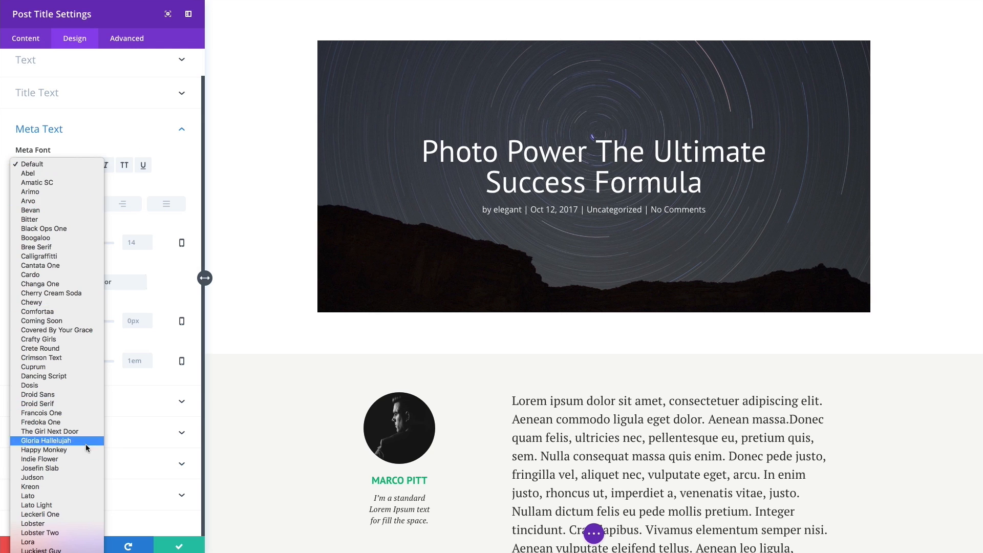
pyautogui.scroll(-5, 72, 467)
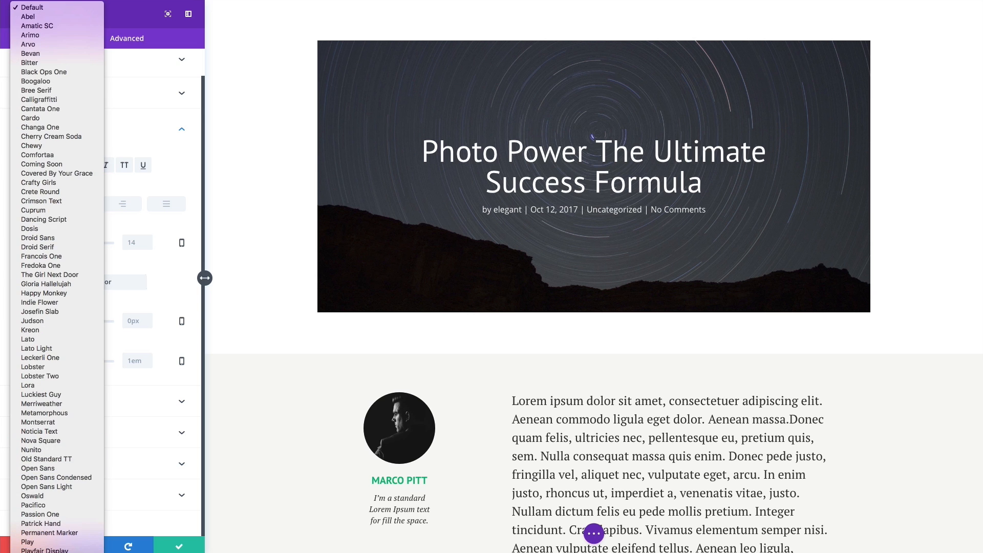
pyautogui.click(50, 547)
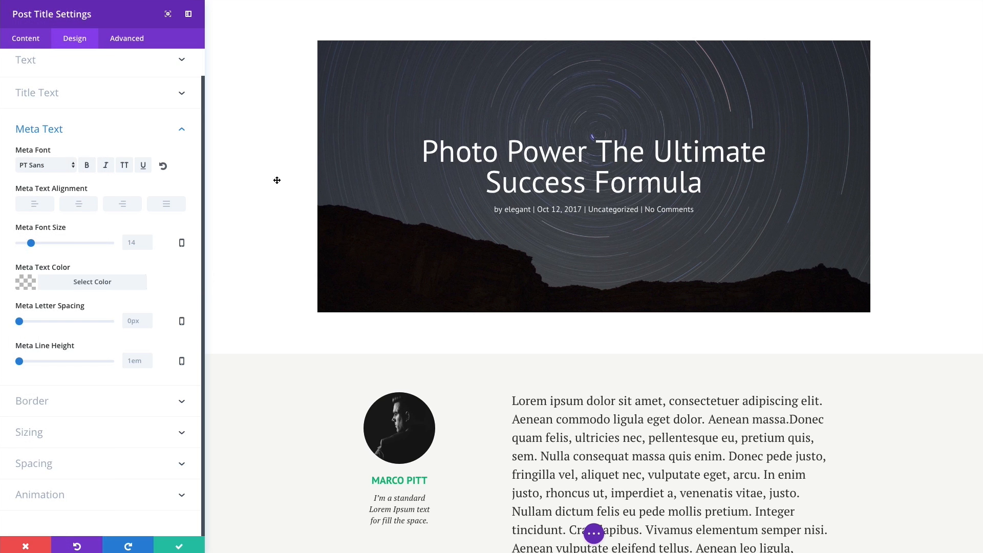
pyautogui.click(33, 244)
pyautogui.moveTo(34, 246); pyautogui.dragTo(37, 247)
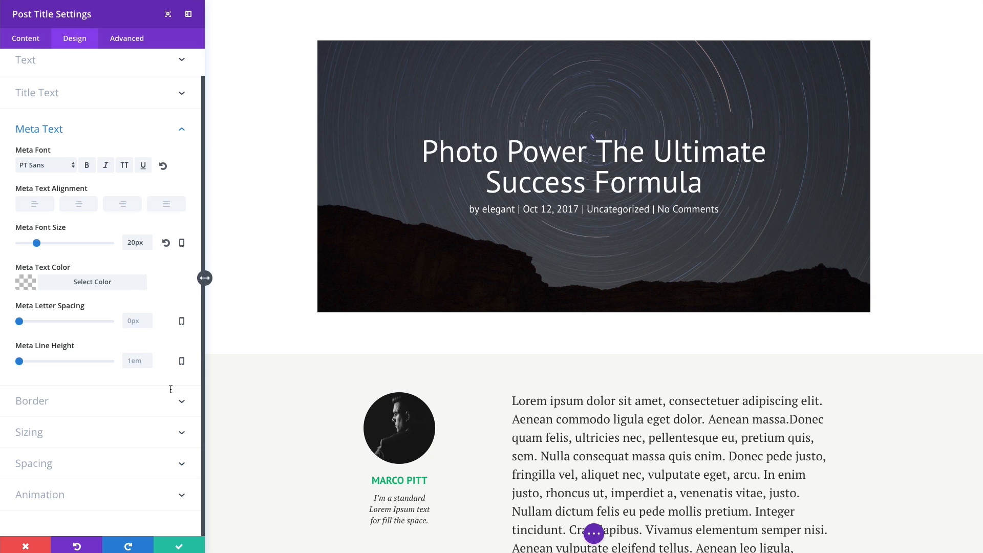
# Try a thick blue border on the Post Title, then set Use Border back to NO.
pyautogui.click(77, 284)
pyautogui.click(107, 289)
pyautogui.click(69, 409)
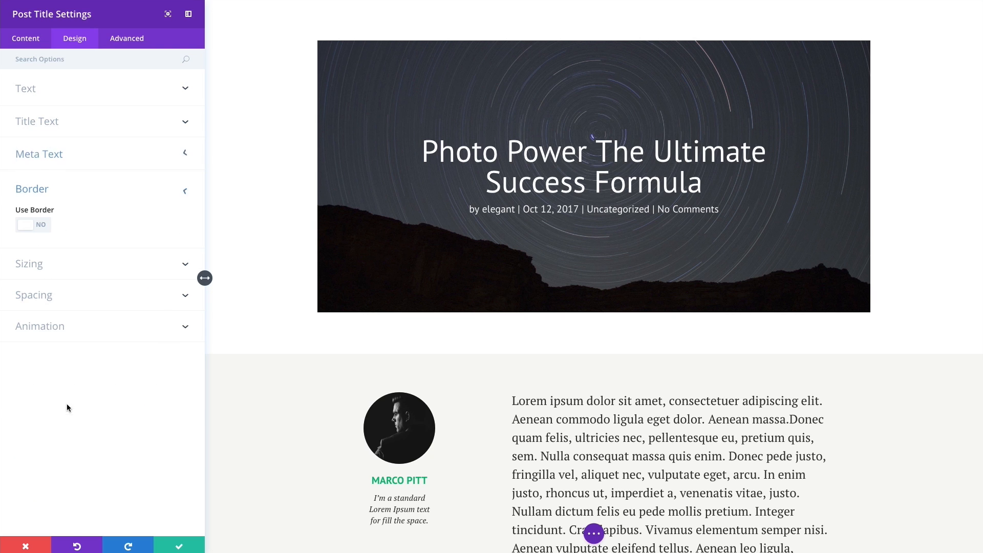
pyautogui.click(42, 227)
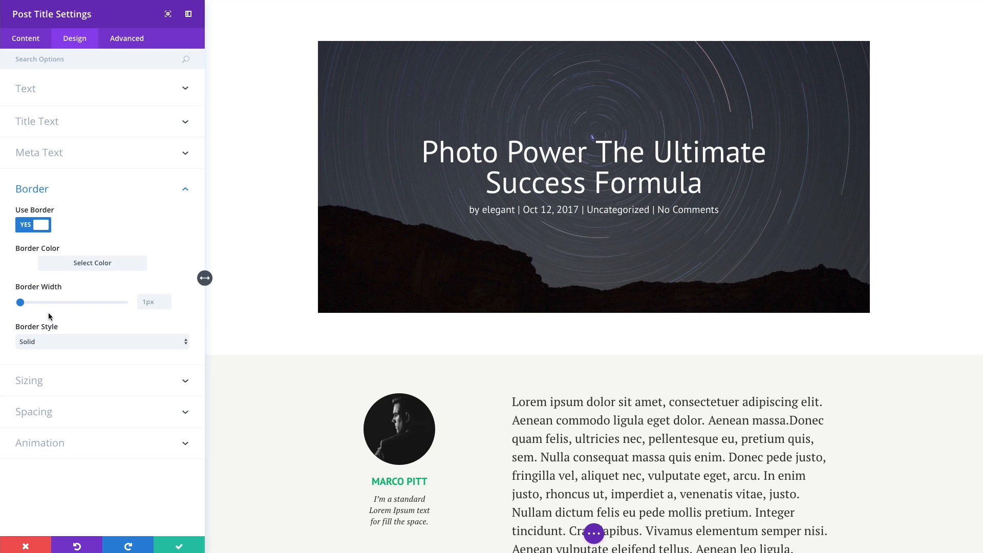
pyautogui.click(51, 270)
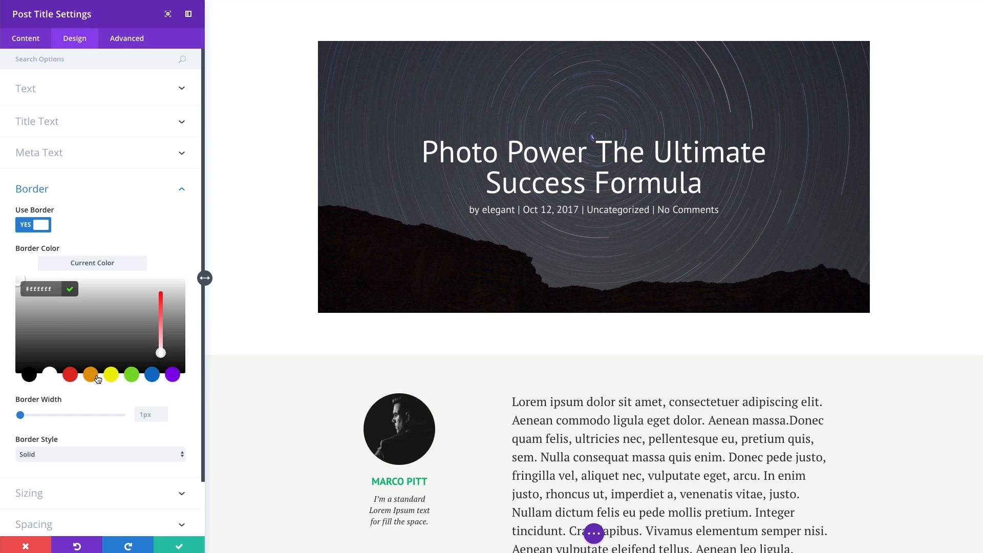
pyautogui.click(152, 379)
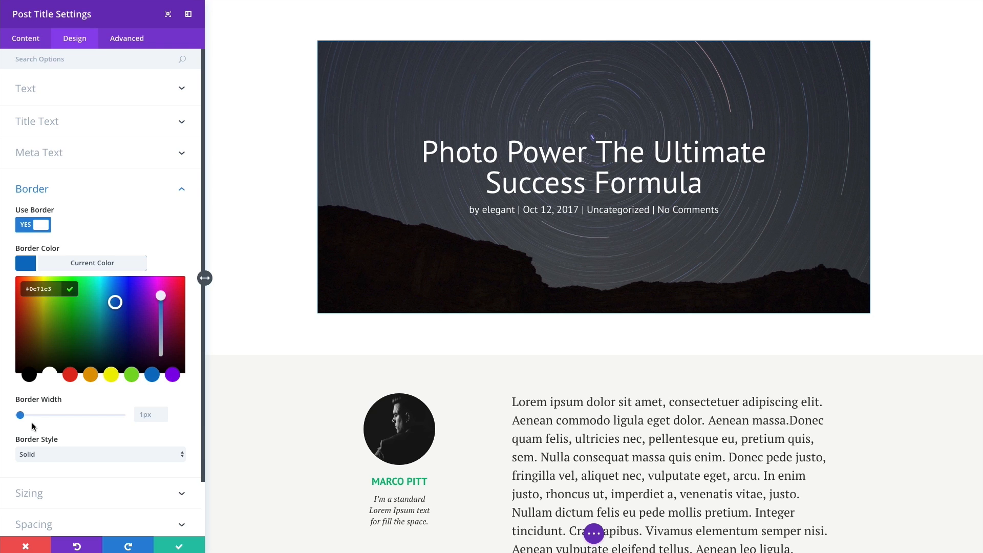
pyautogui.moveTo(22, 416)
pyautogui.mouseDown()
pyautogui.moveTo(30, 419)
pyautogui.moveTo(11, 419)
pyautogui.mouseUp()
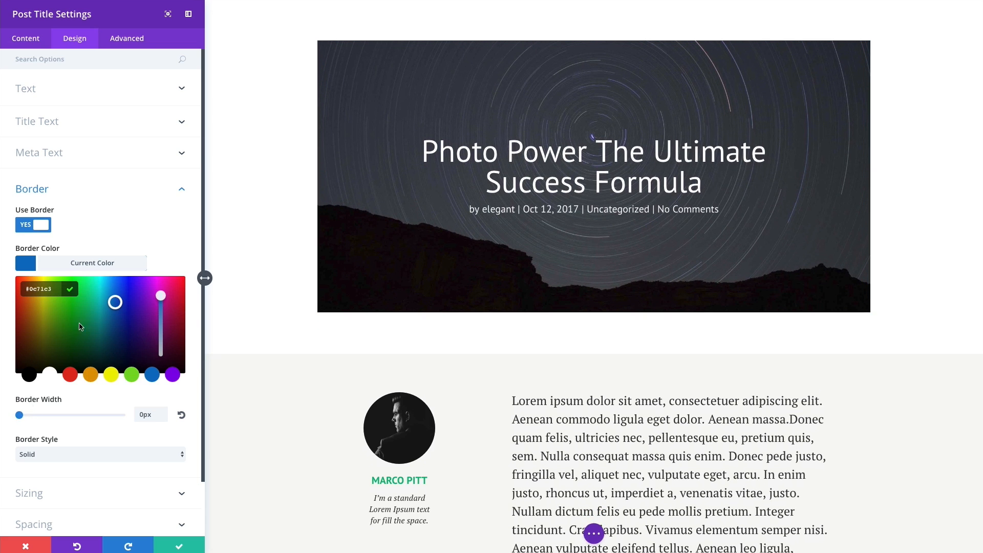
pyautogui.click(71, 264)
pyautogui.click(38, 226)
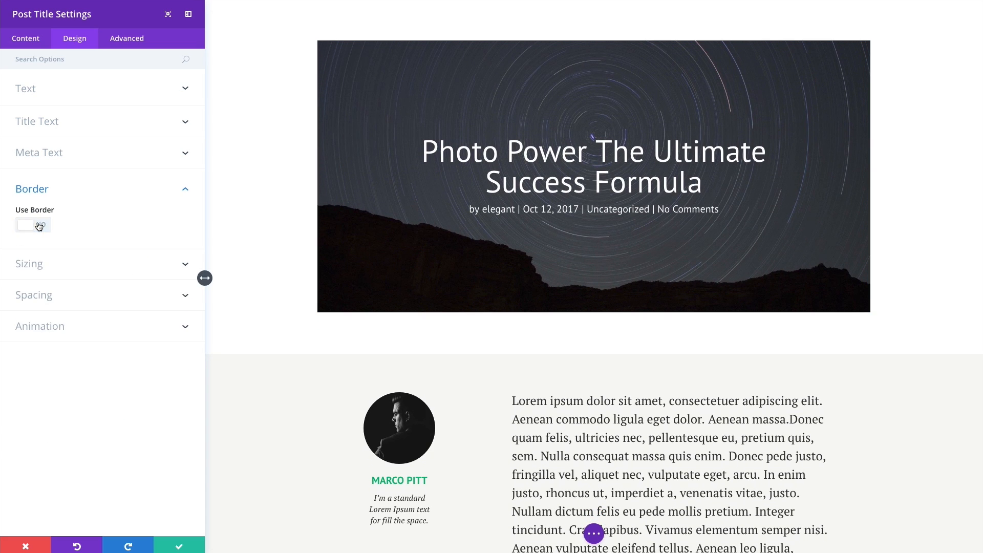
# Check the Post Title's sizing and spacing, keep width at 100%, and show Advanced settings.
pyautogui.click(122, 270)
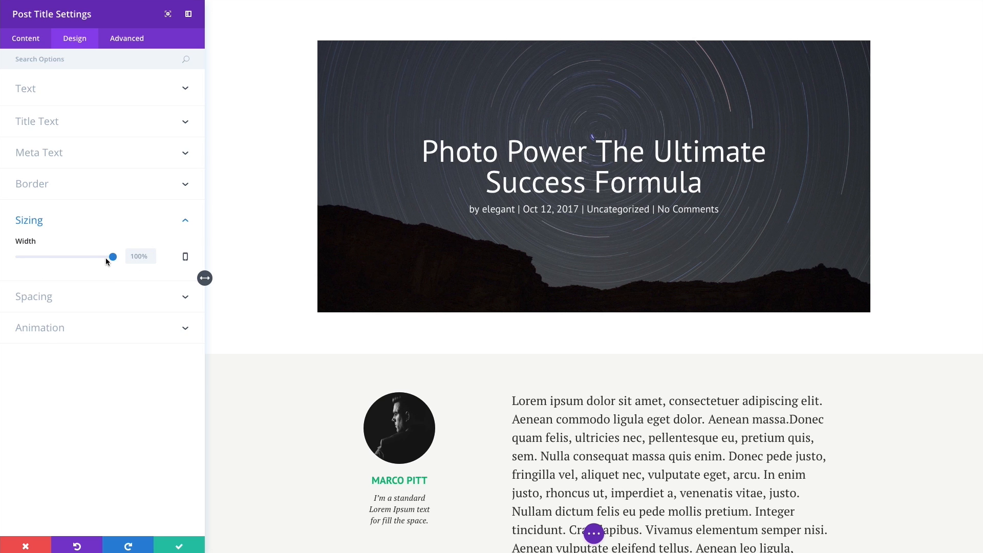
pyautogui.moveTo(114, 257)
pyautogui.mouseDown()
pyautogui.moveTo(87, 258)
pyautogui.moveTo(124, 260)
pyautogui.mouseUp()
pyautogui.click(77, 296)
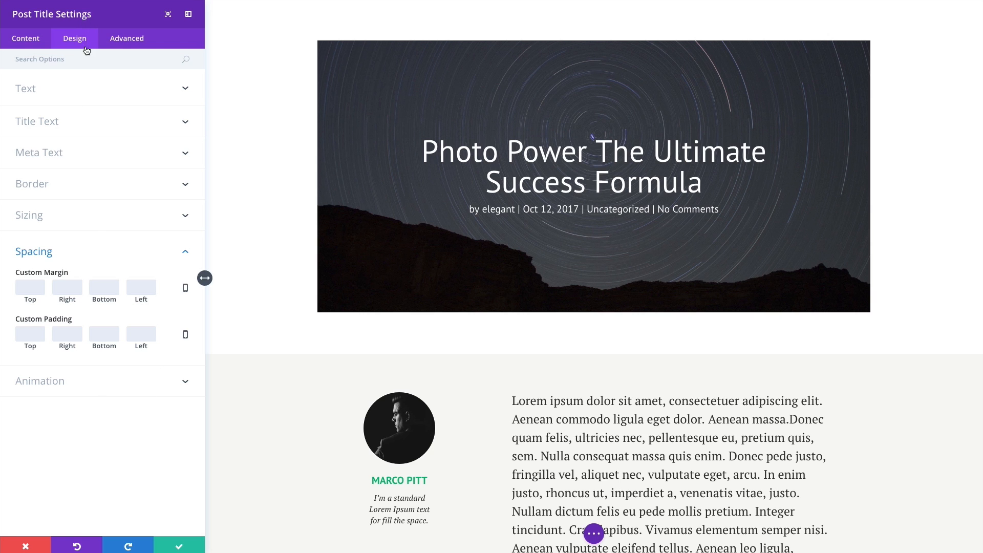
pyautogui.click(124, 43)
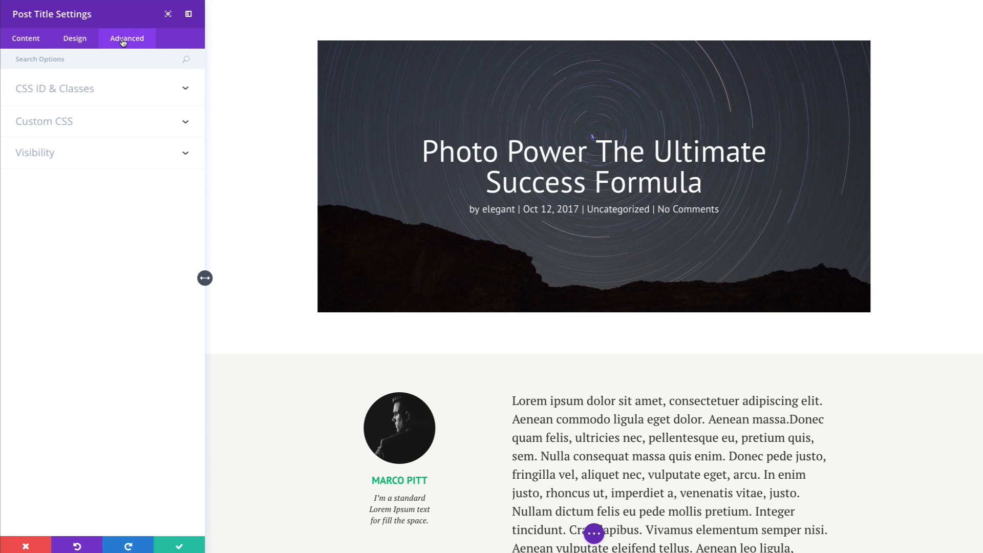
pyautogui.click(87, 93)
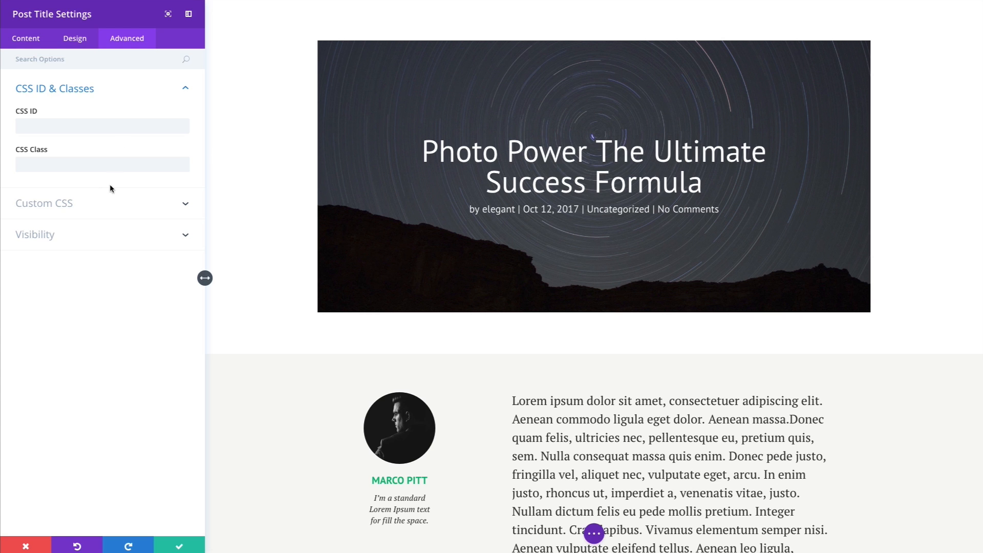
pyautogui.click(46, 203)
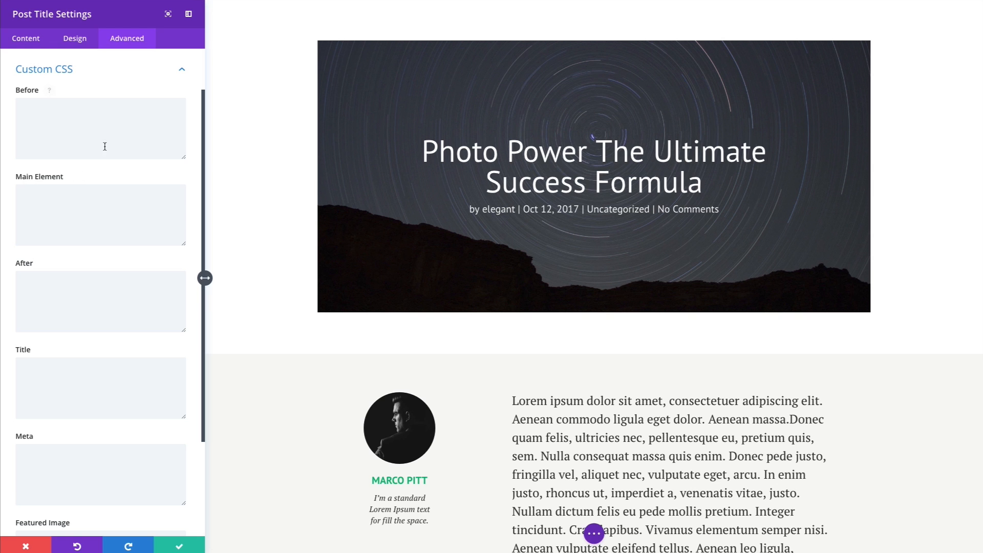
pyautogui.scroll(1, 108, 214)
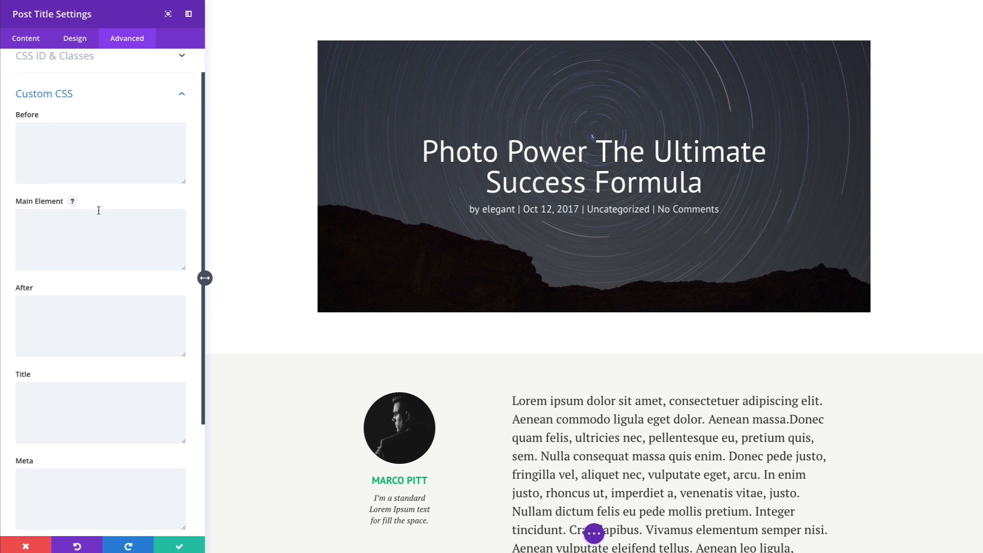
pyautogui.scroll(-3, 80, 209)
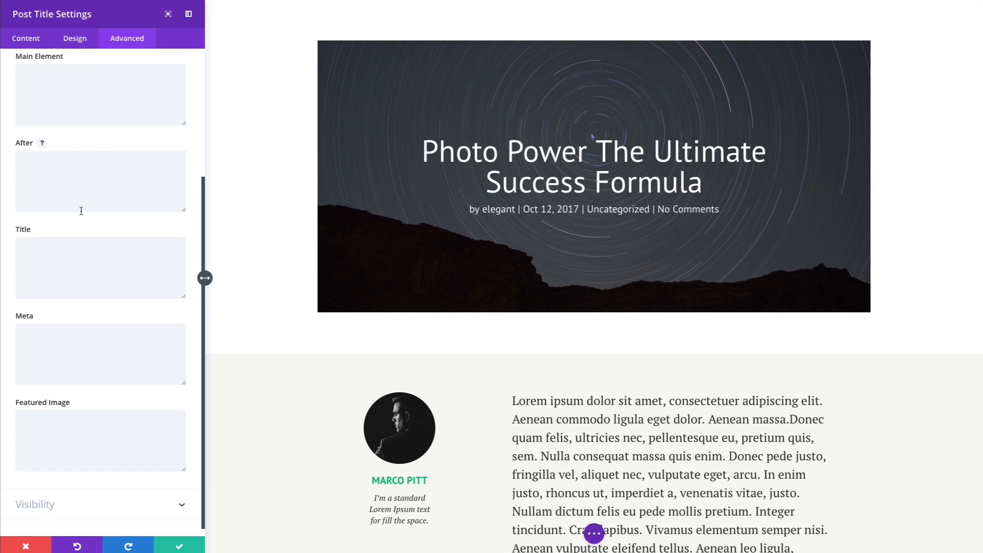
pyautogui.scroll(5, 80, 209)
pyautogui.scroll(-5, 81, 210)
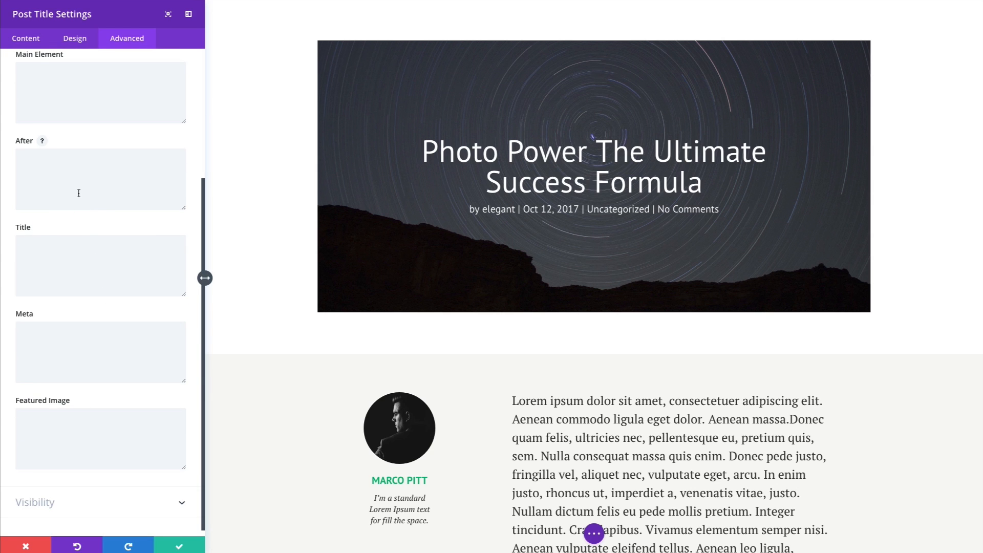
pyautogui.click(56, 503)
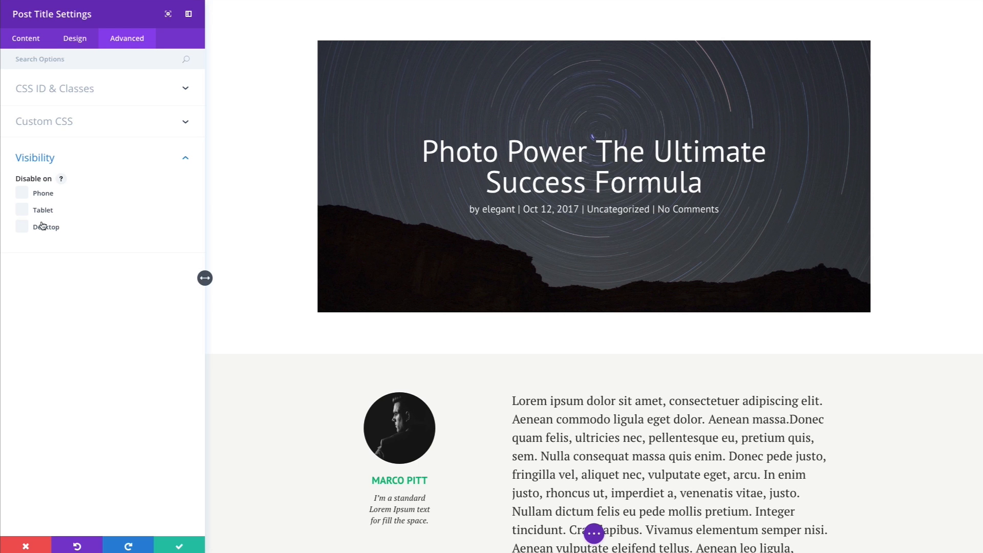
pyautogui.click(85, 163)
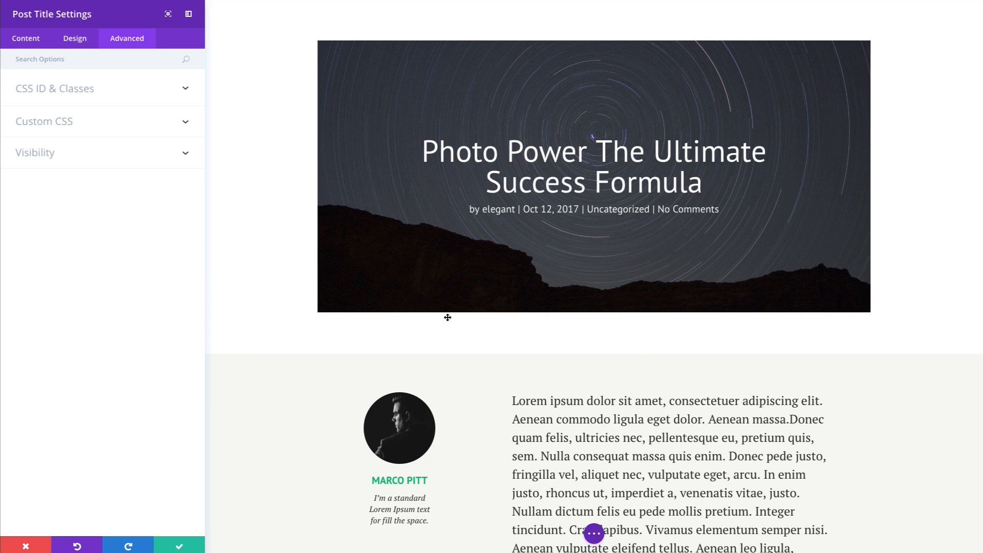
# Save the Post Title settings and open the hero row's Design settings.
pyautogui.click(177, 547)
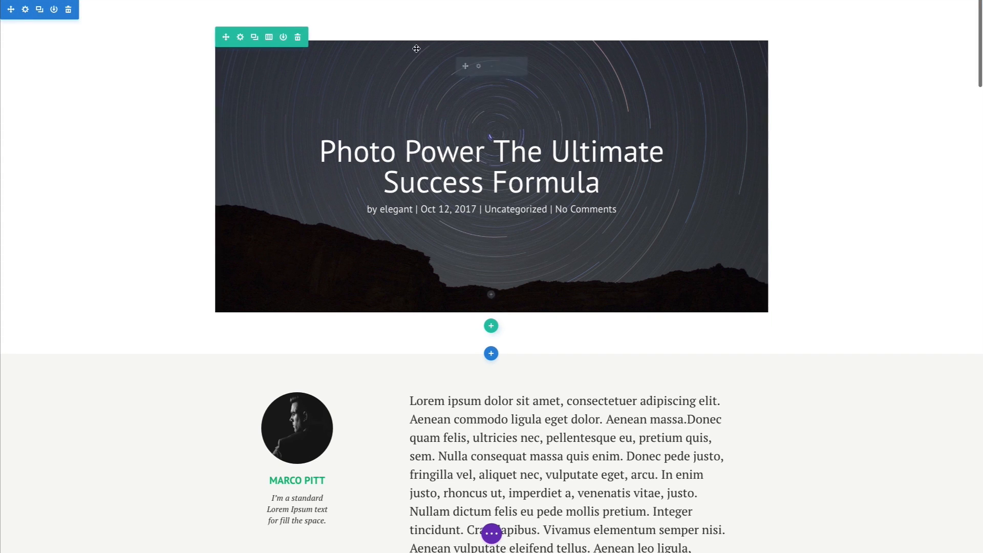
pyautogui.click(240, 38)
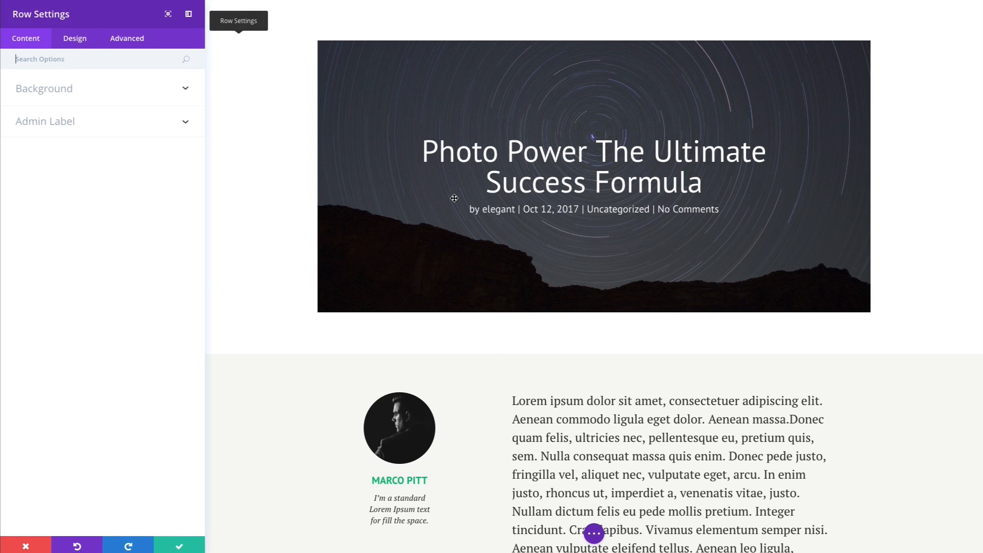
pyautogui.click(76, 39)
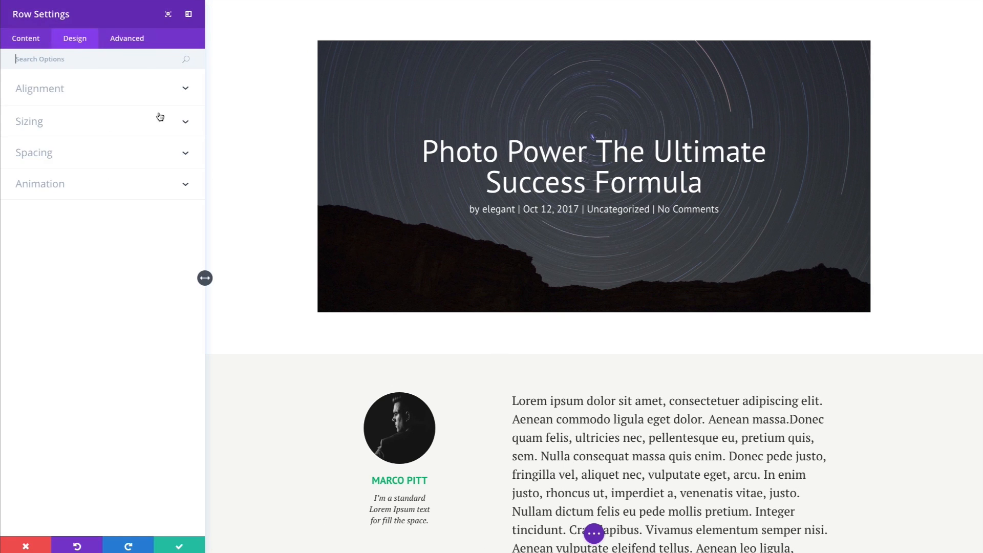
# Set Make This Row Fullwidth to YES and use a custom gutter width of 1.
pyautogui.click(86, 153)
pyautogui.click(86, 129)
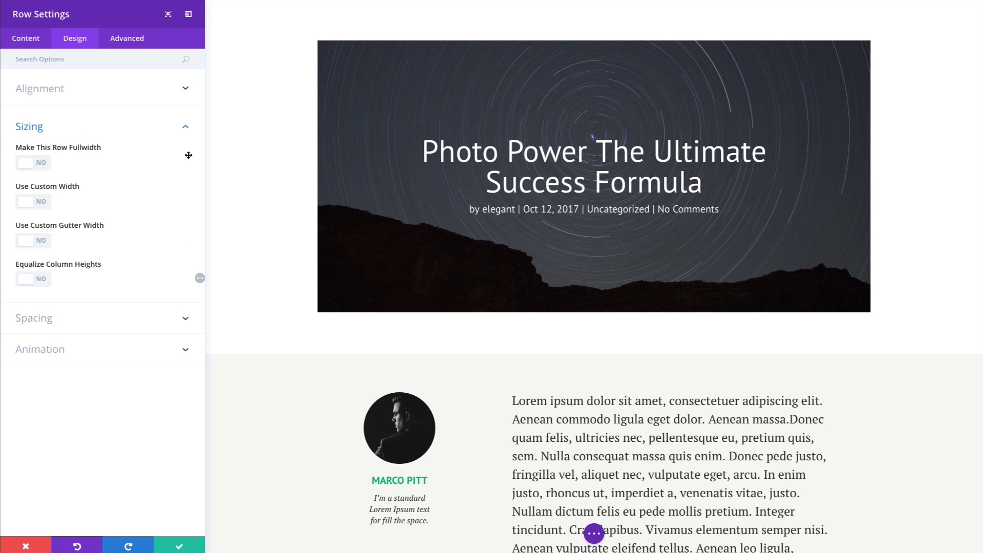
pyautogui.click(41, 163)
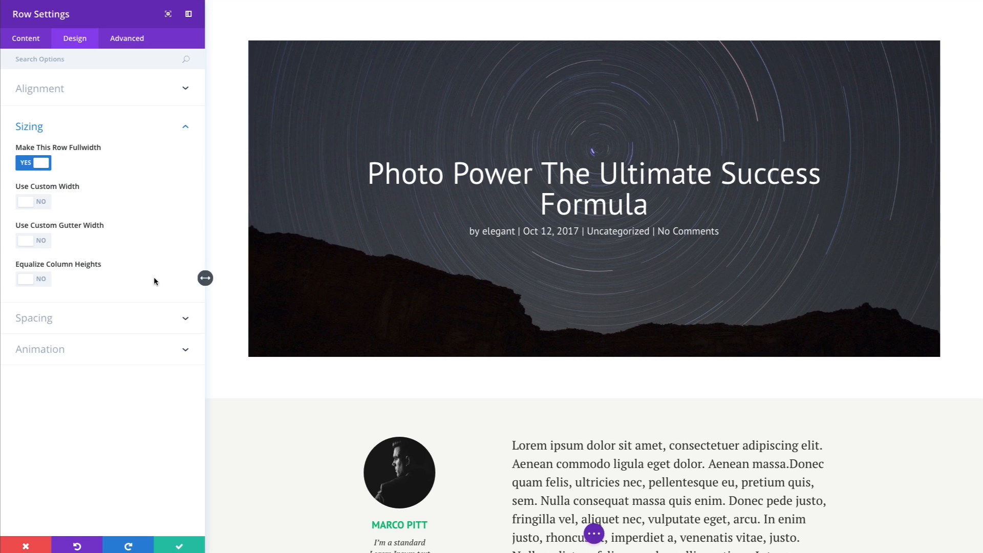
pyautogui.click(42, 245)
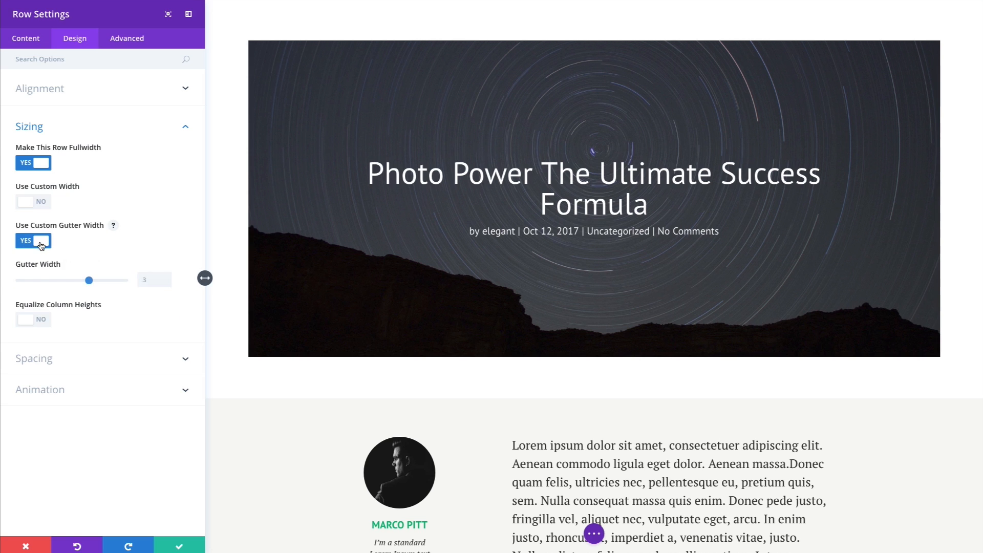
pyautogui.moveTo(74, 285); pyautogui.dragTo(8, 286)
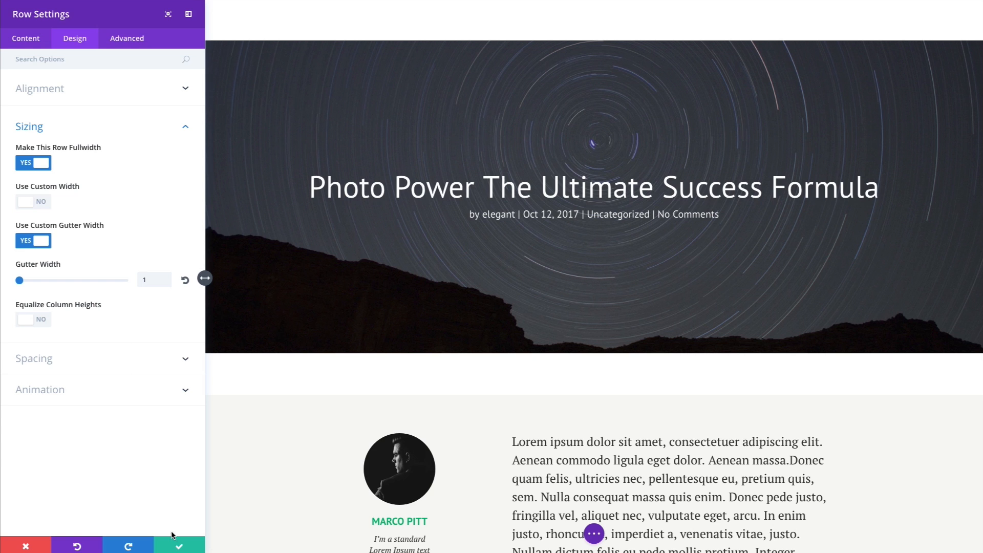
# Give the row 0px Custom Padding Top and Bottom, then save the row.
pyautogui.click(80, 361)
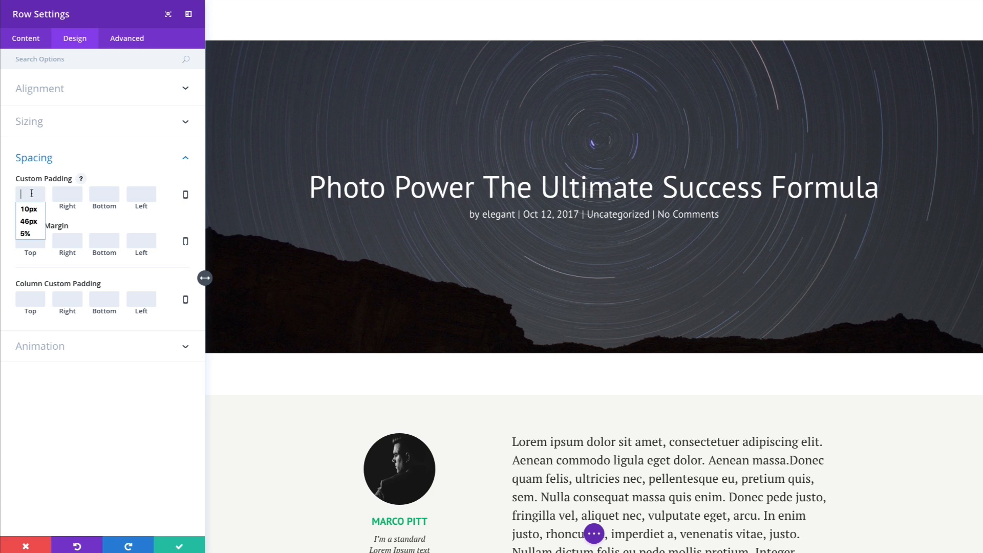
pyautogui.write('0')
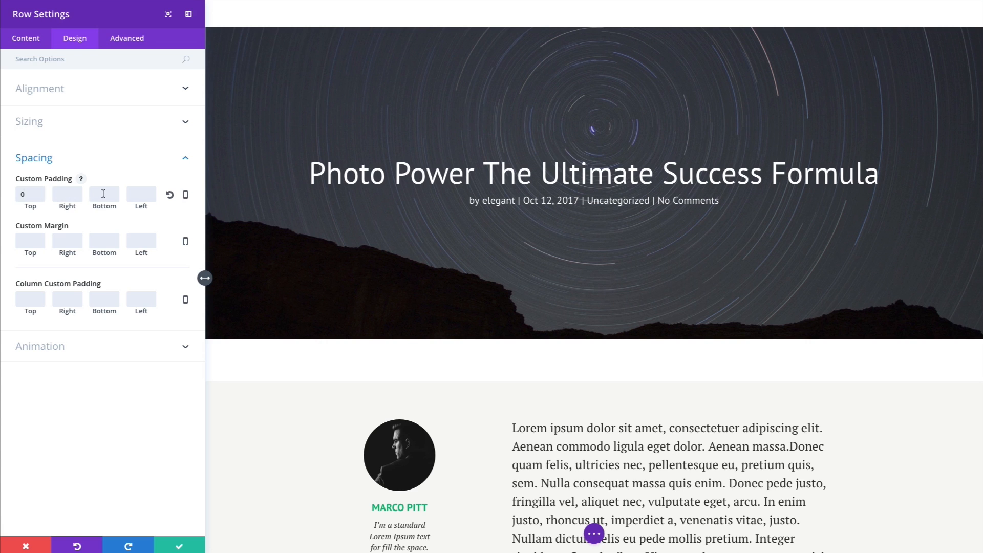
pyautogui.write('0')
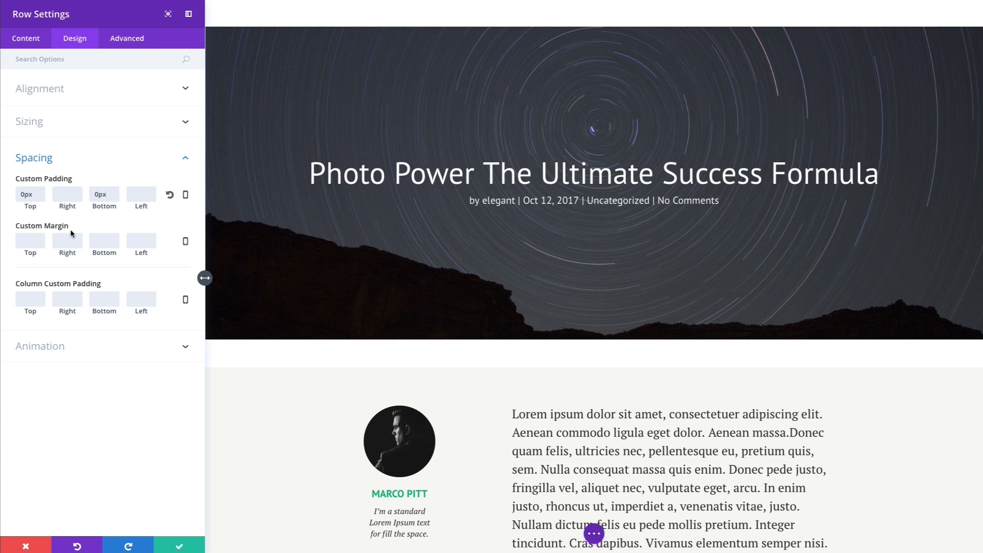
pyautogui.click(180, 547)
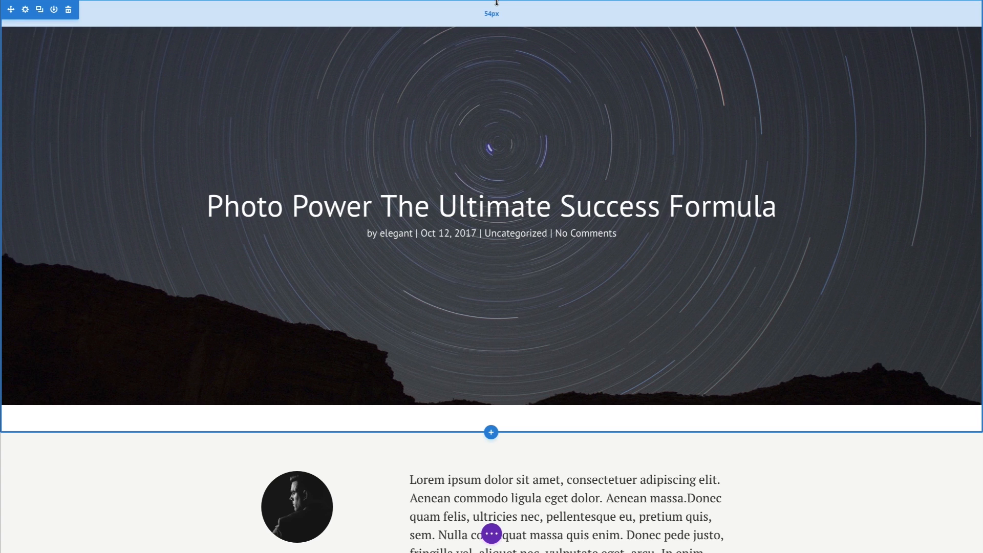
# Bring the hero section's top and bottom padding to 0 with the canvas padding handles.
pyautogui.moveTo(497, 2); pyautogui.dragTo(492, 0)
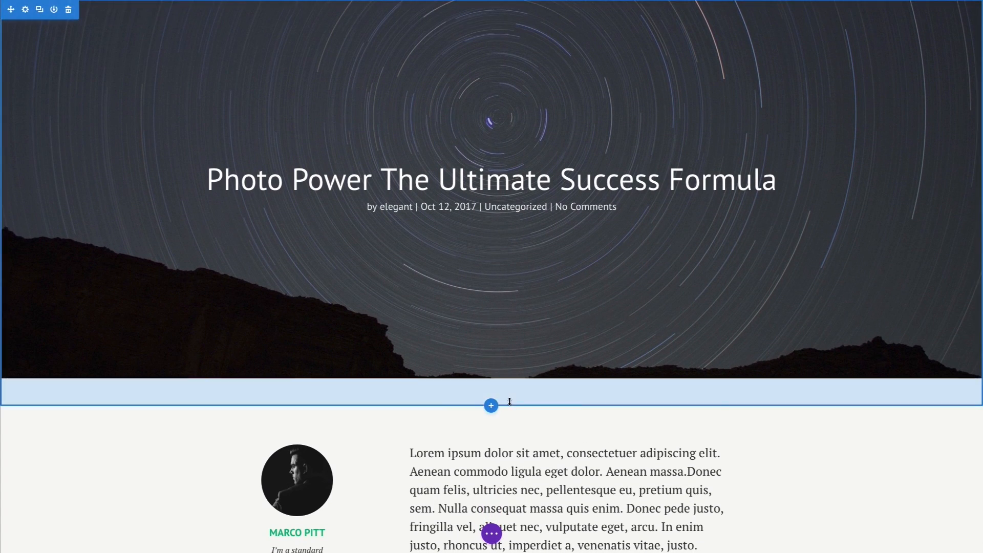
pyautogui.moveTo(509, 404); pyautogui.dragTo(509, 374)
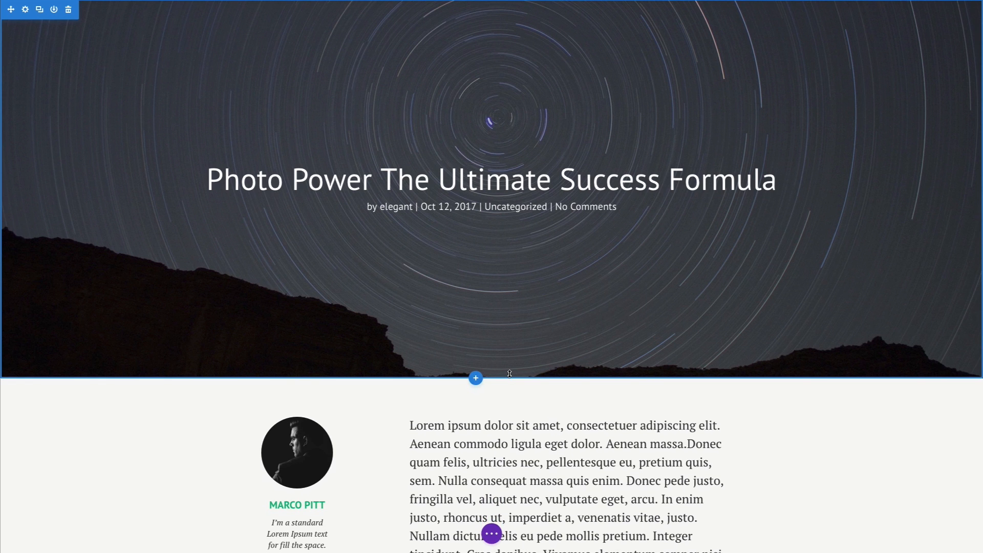